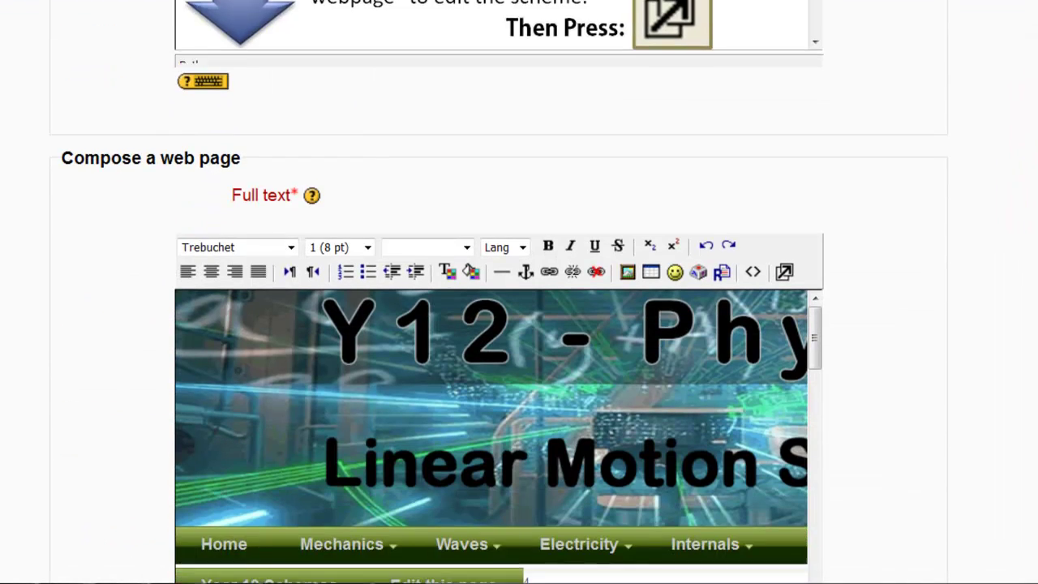
Open the web page's full text in the enlarged full-screen editor.
scroll(829, 259, down, 3)
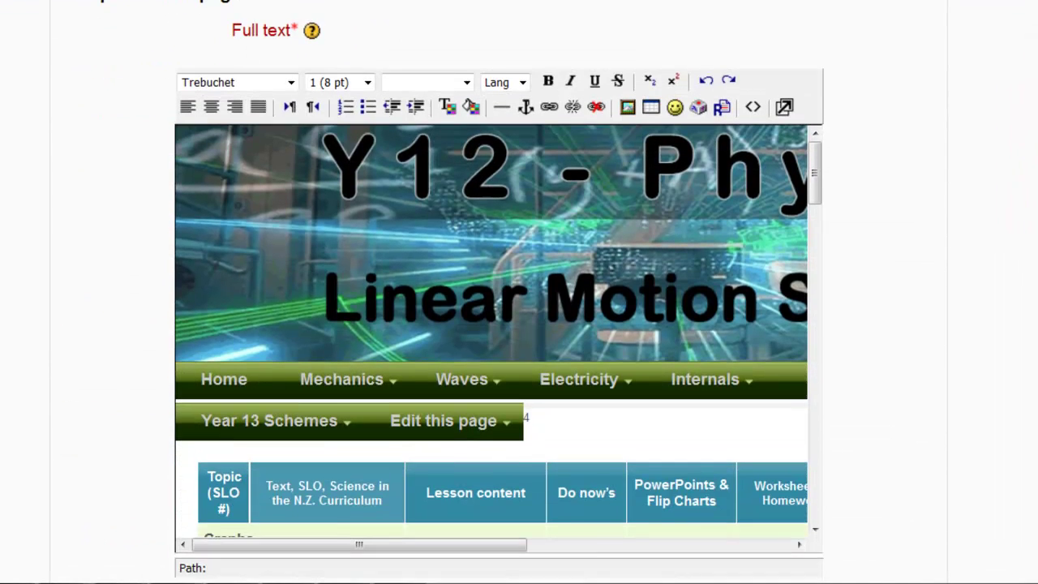
mouse_move(575, 385)
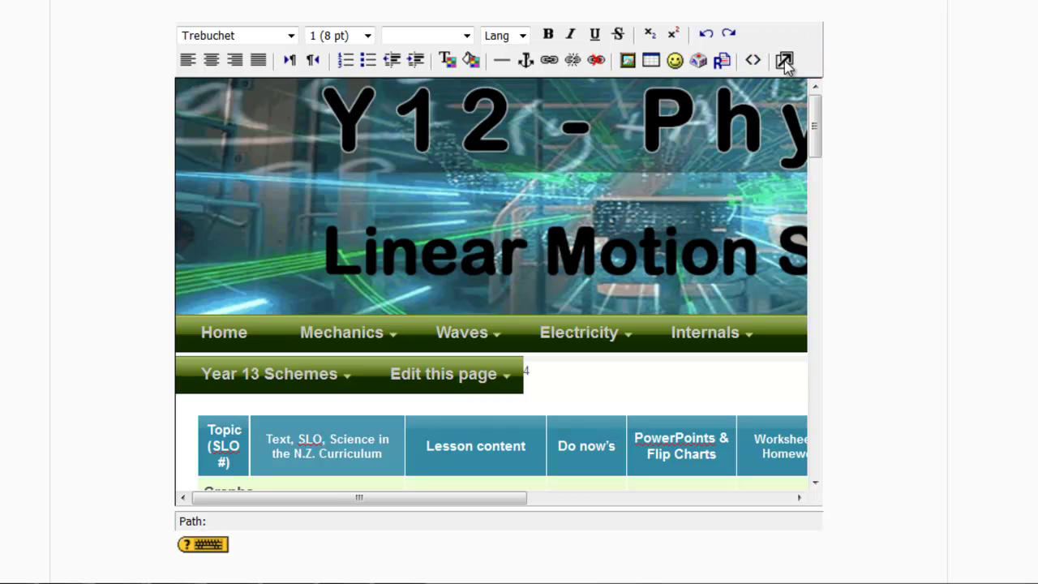
click(784, 60)
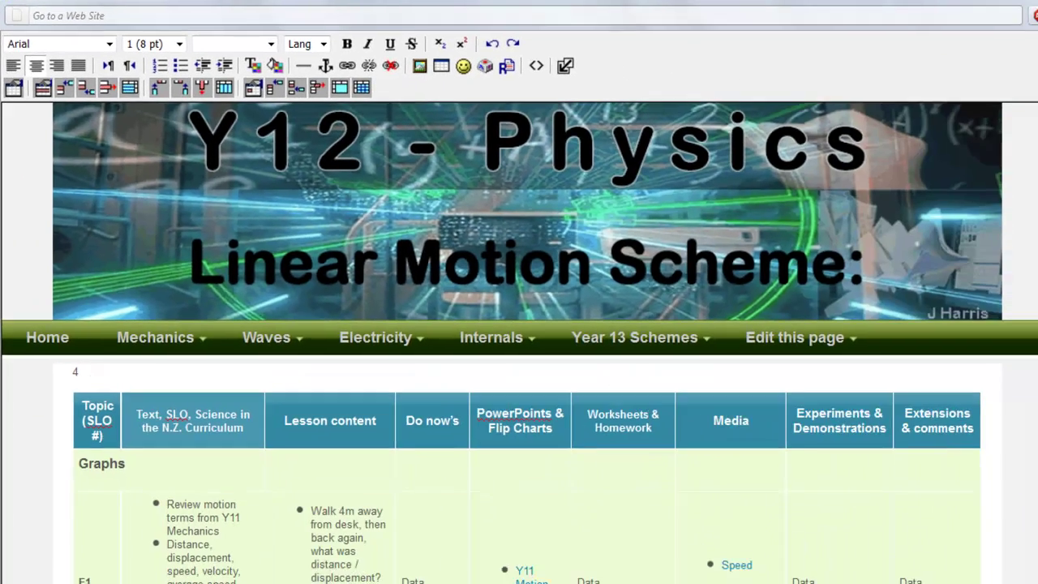
Replace the placeholder in row E2's Do now's cell with the bulleted text "Vector and scalars".
drag(1030, 194, 1030, 256)
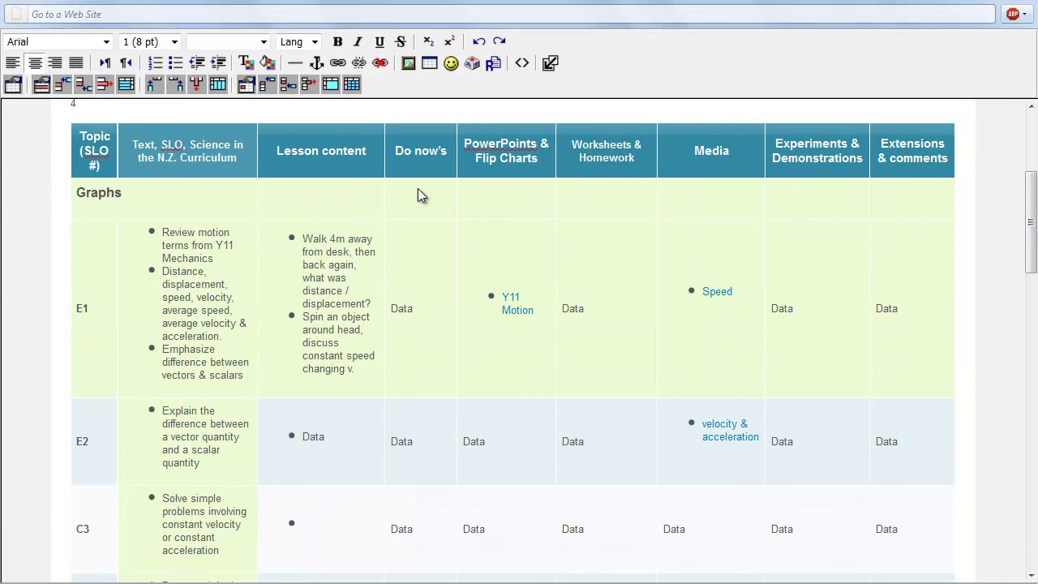
click(421, 396)
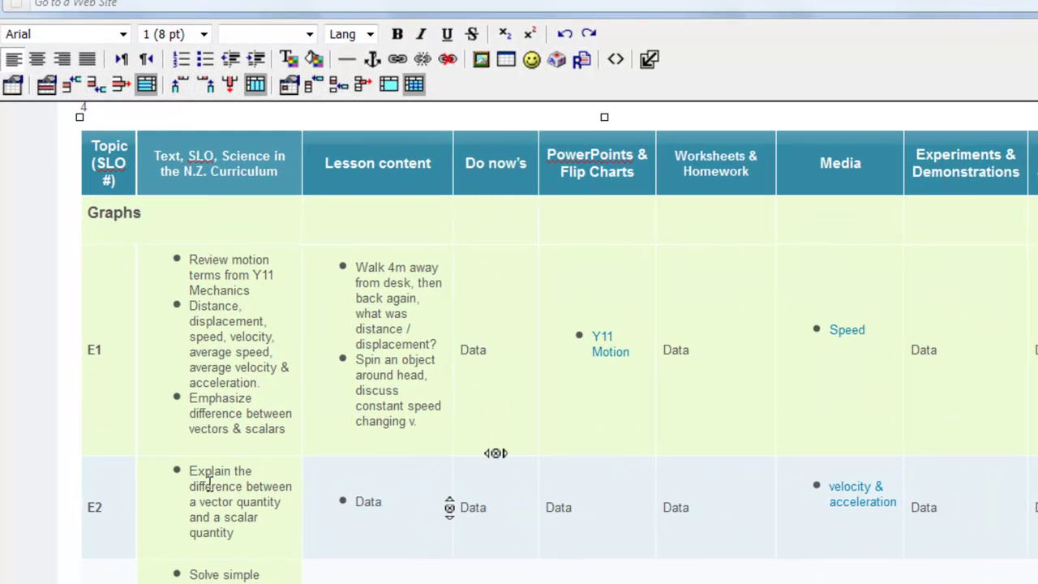
click(500, 521)
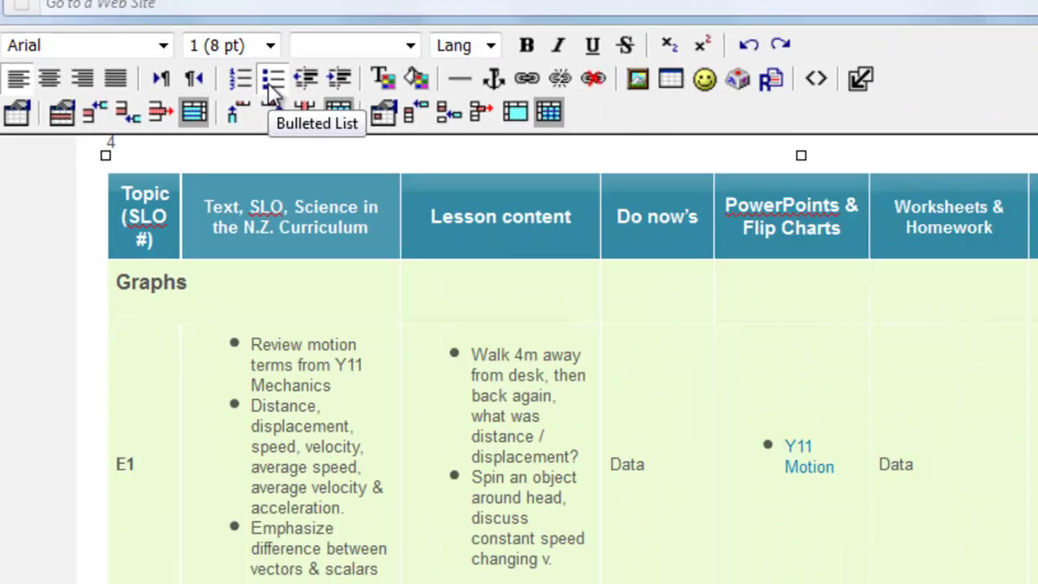
click(272, 81)
text(Vec)
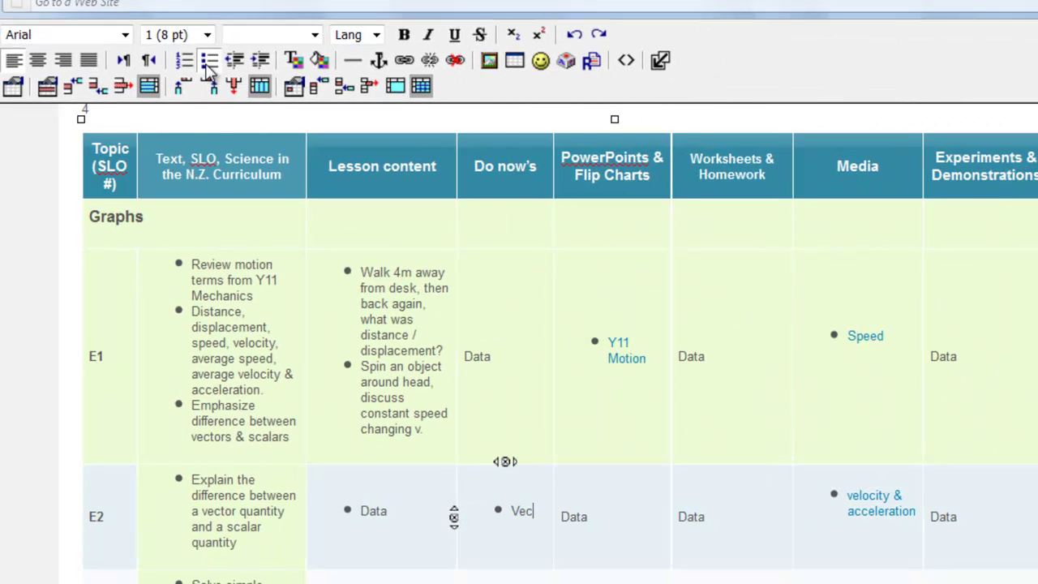
text(tor and)
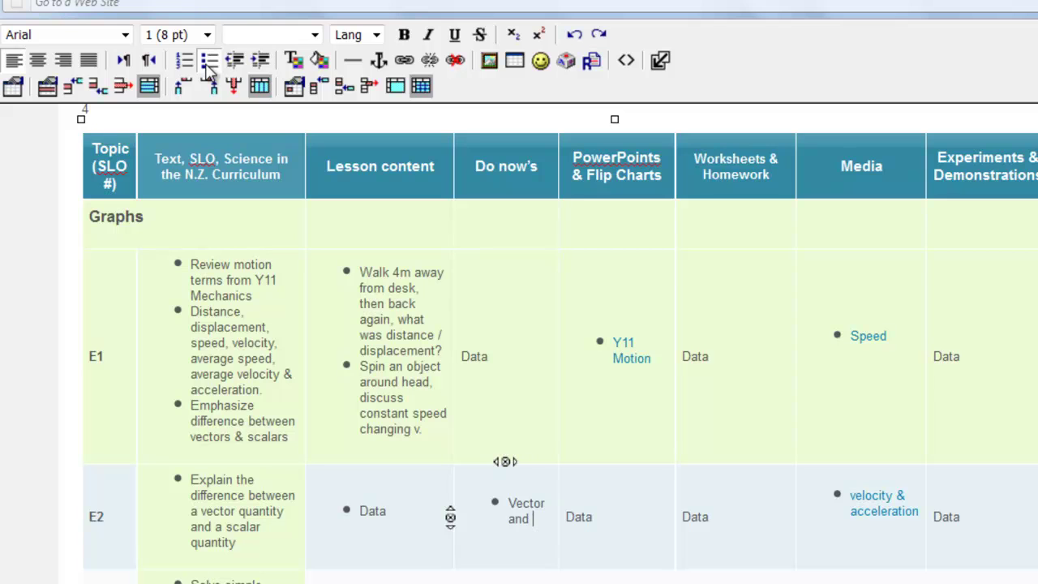
text( scalars)
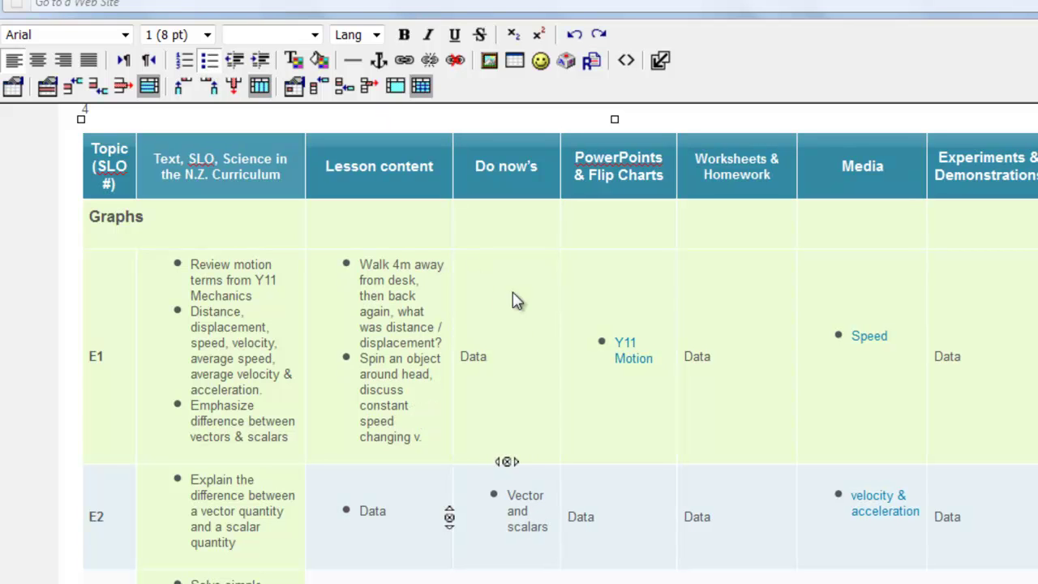
Start inserting a link on the "Vector and scalars" text and open the course file browser.
drag(548, 531, 508, 495)
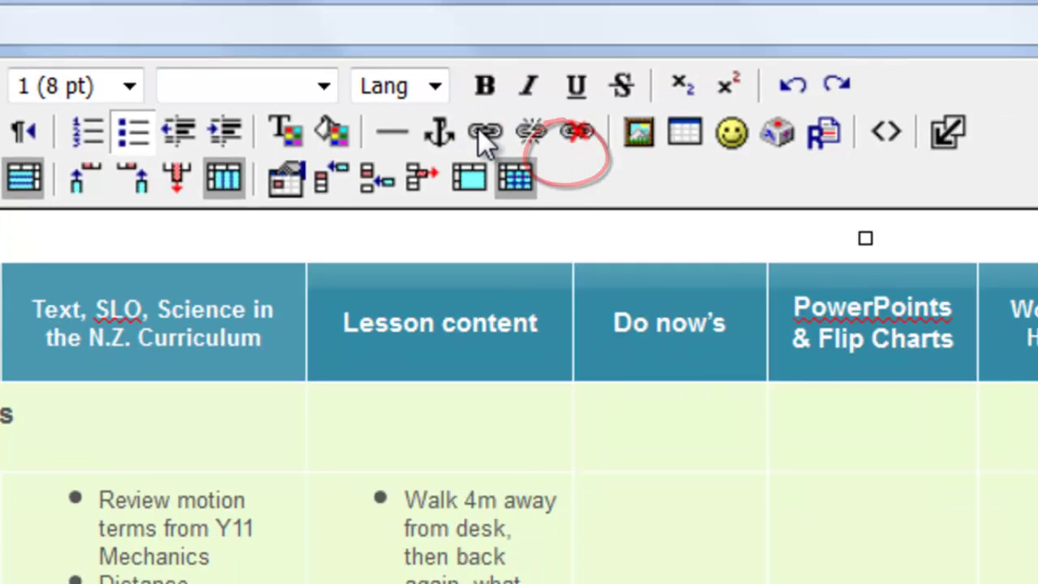
click(564, 156)
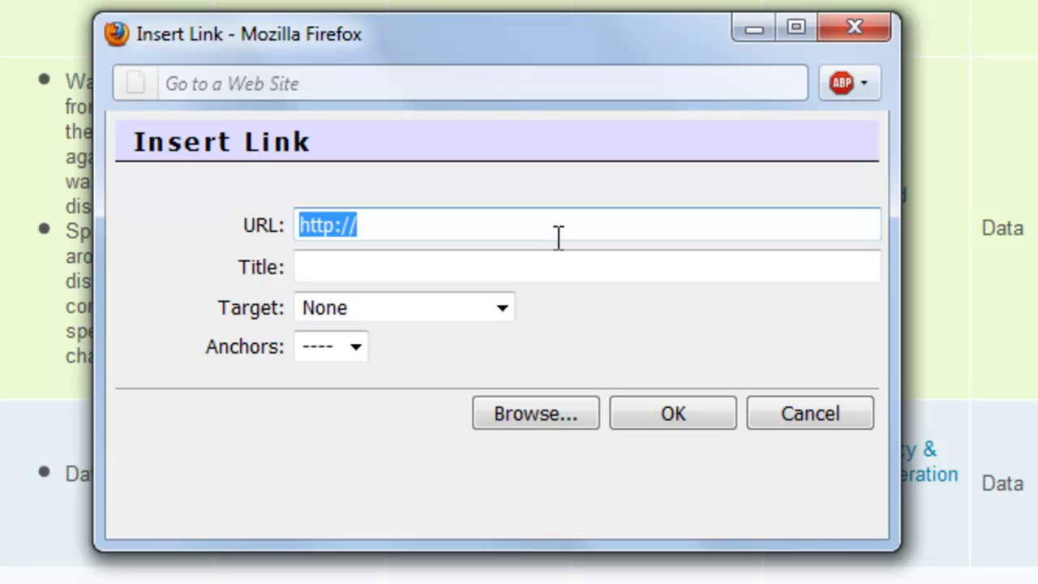
click(540, 410)
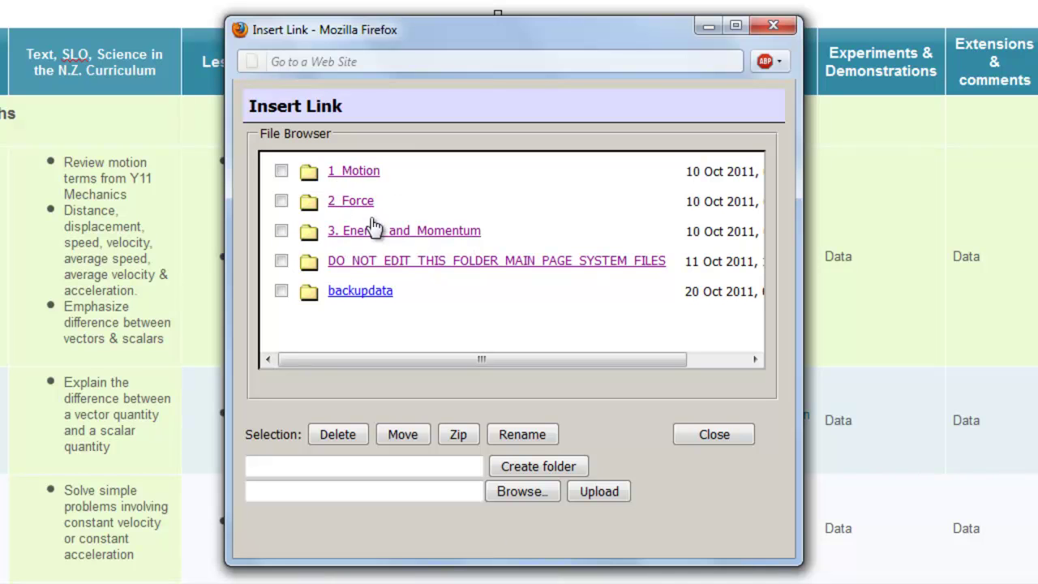
Go to the Do nows folder inside the 1_Motion folder.
click(364, 173)
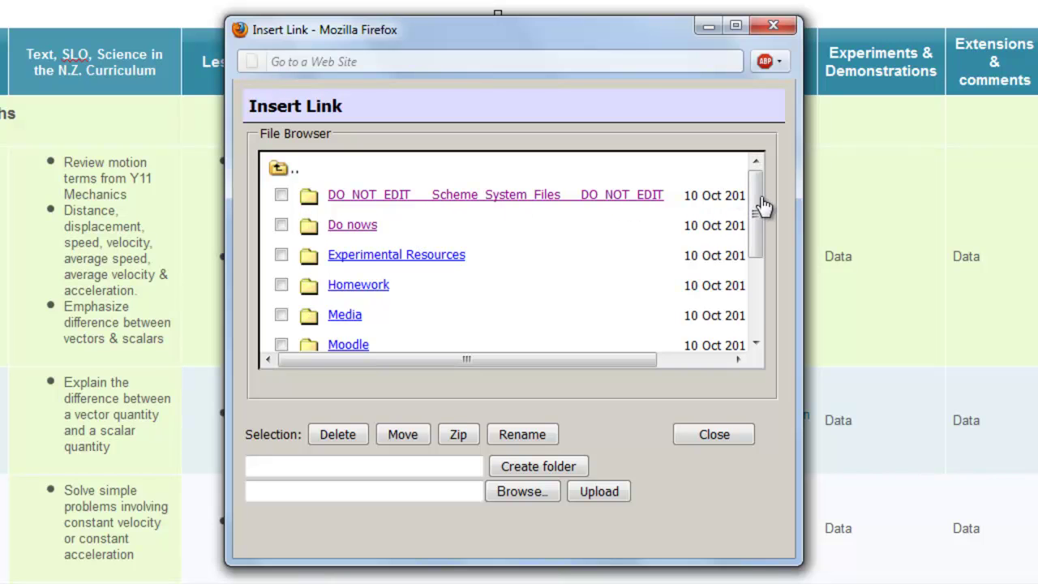
drag(758, 195, 760, 227)
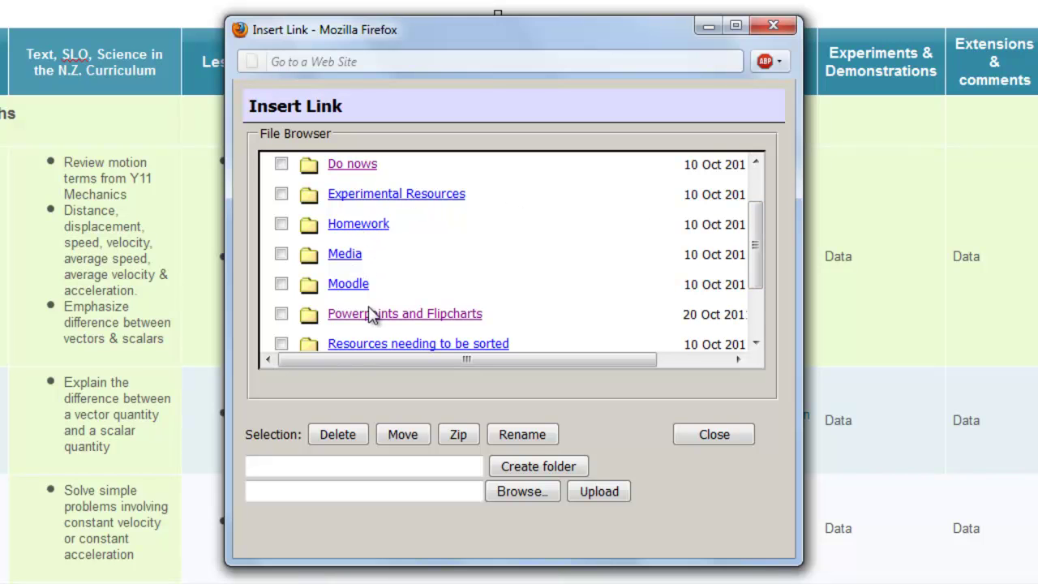
drag(758, 248, 757, 271)
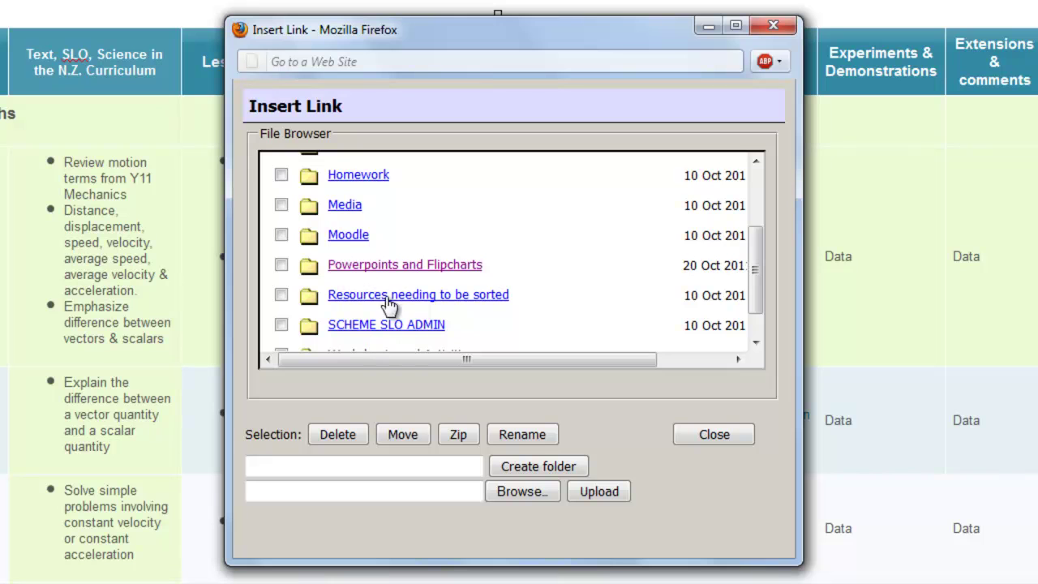
drag(762, 262, 759, 204)
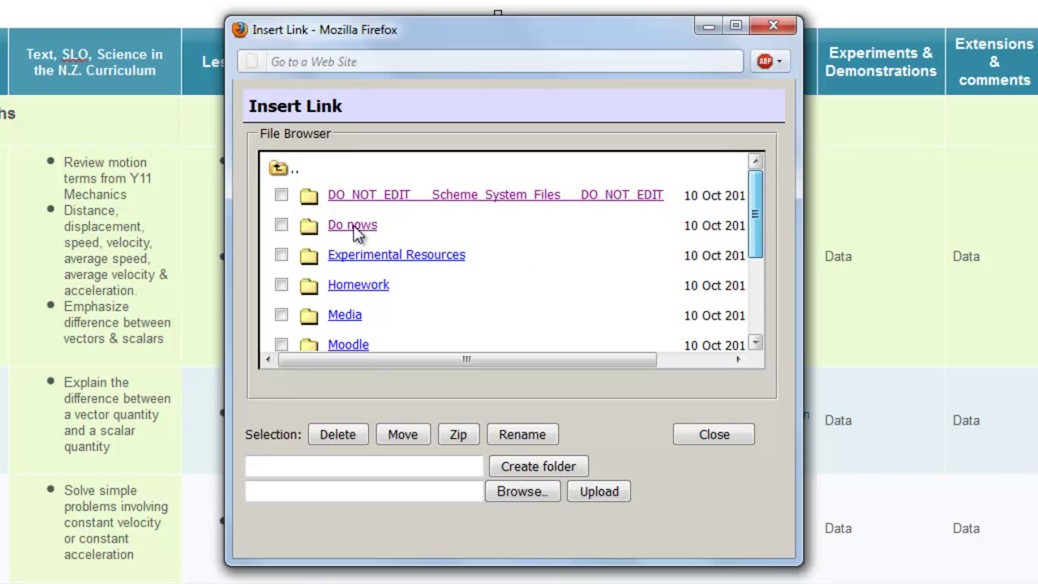
click(438, 258)
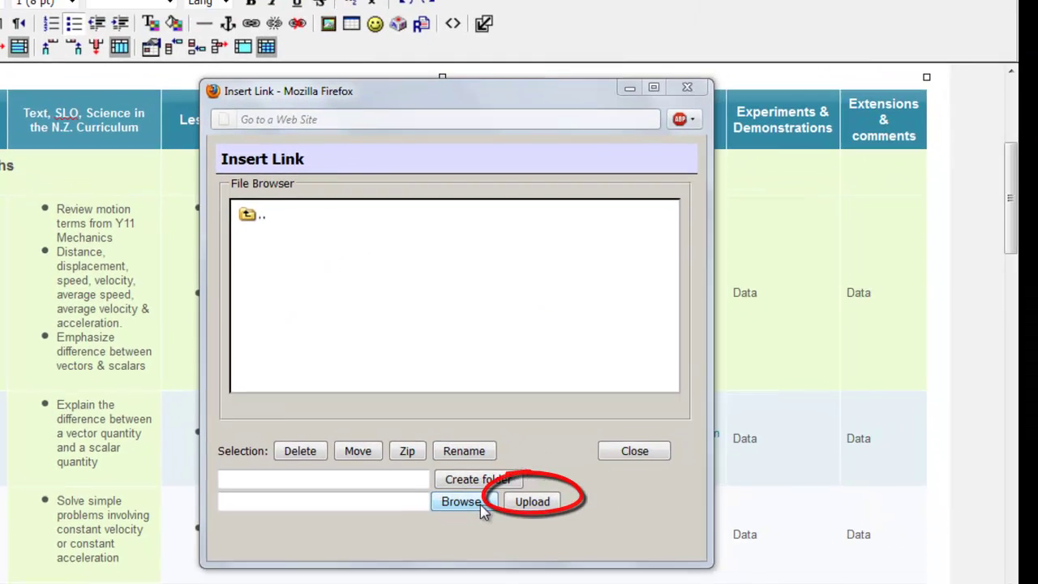
Upload the file "33 Vector or scalar.ppt" from the mechanics 2011 folder to the Do nows folder.
click(542, 494)
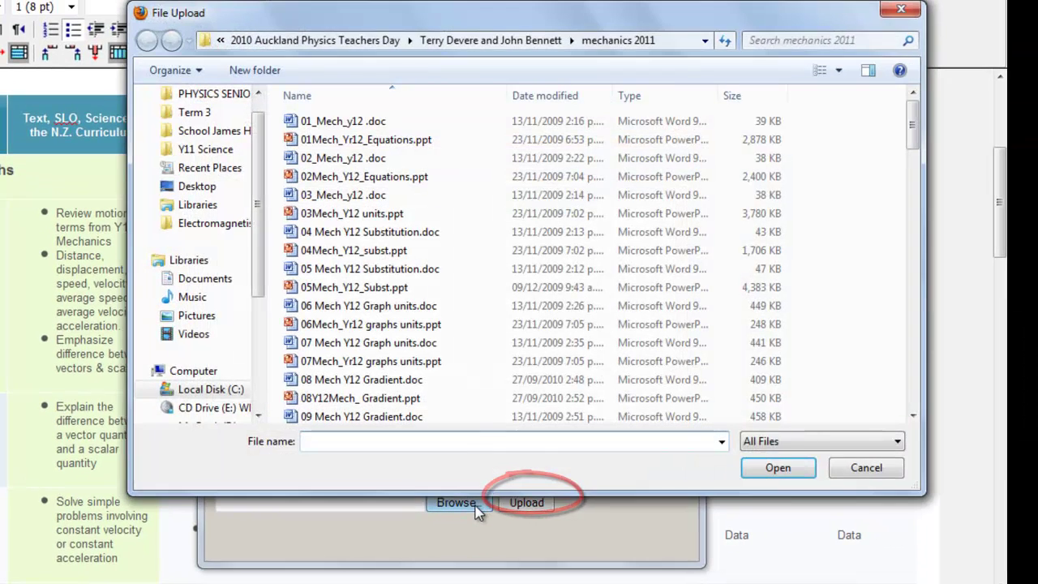
drag(912, 134, 932, 282)
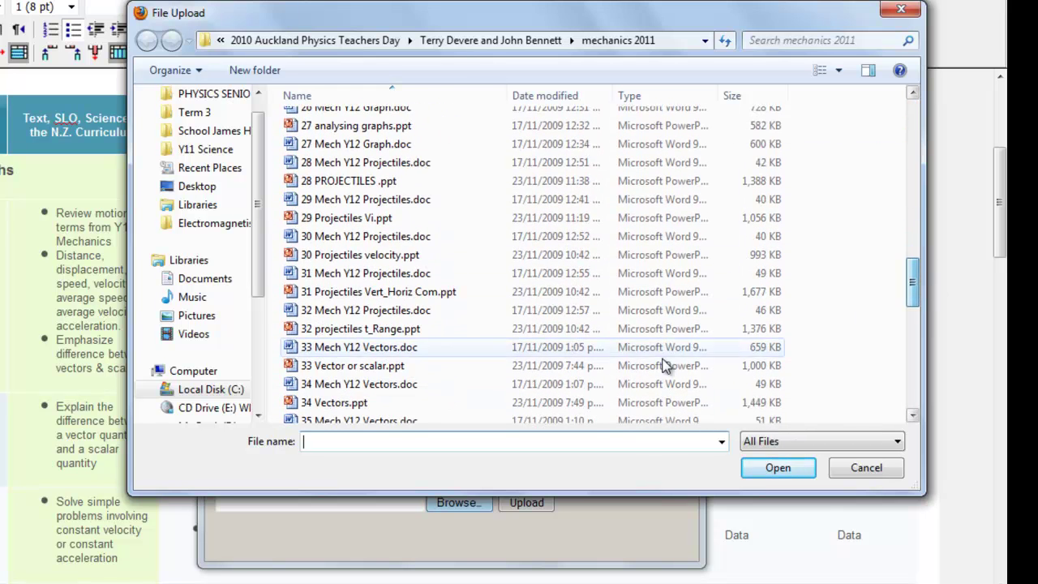
click(377, 366)
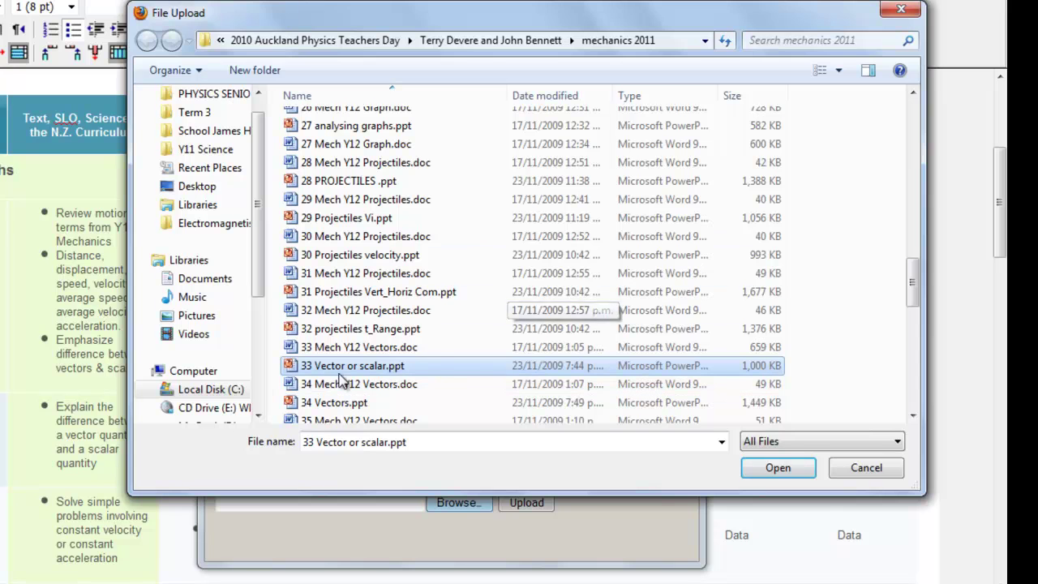
click(771, 475)
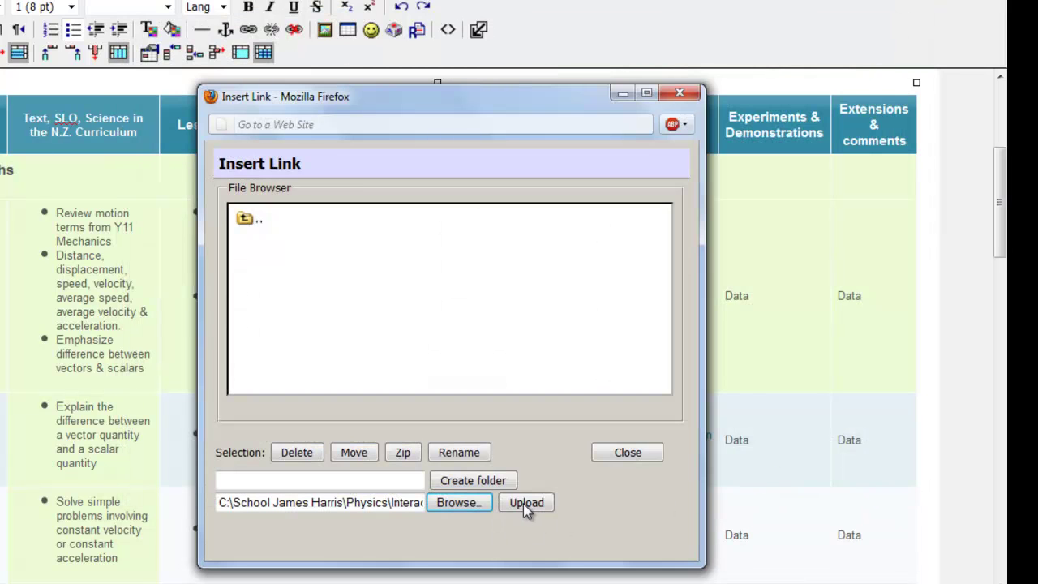
click(525, 503)
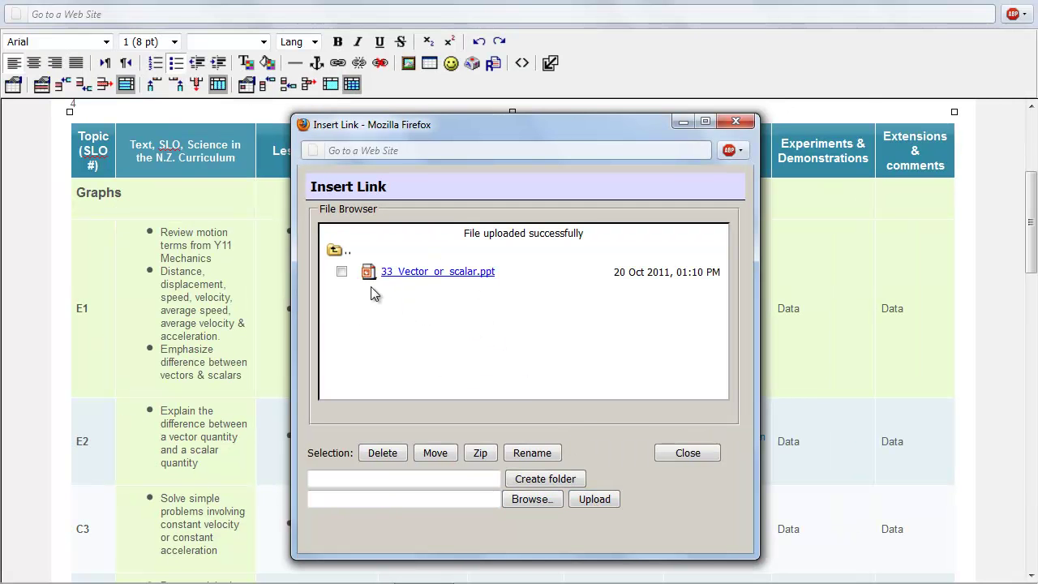
Use the uploaded 33_Vector_or_scalar.ppt as the link's URL.
click(437, 272)
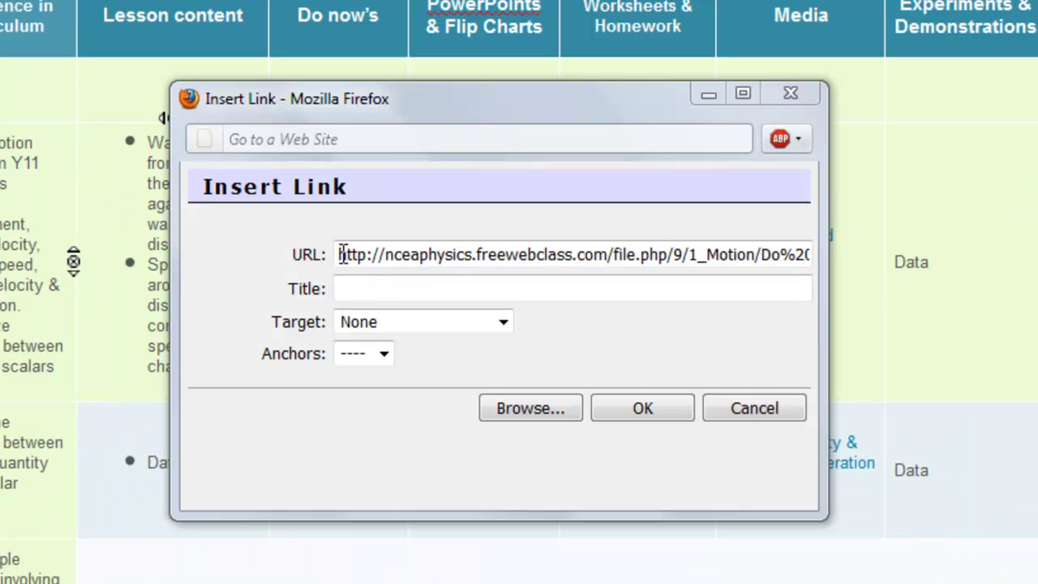
drag(342, 254, 525, 250)
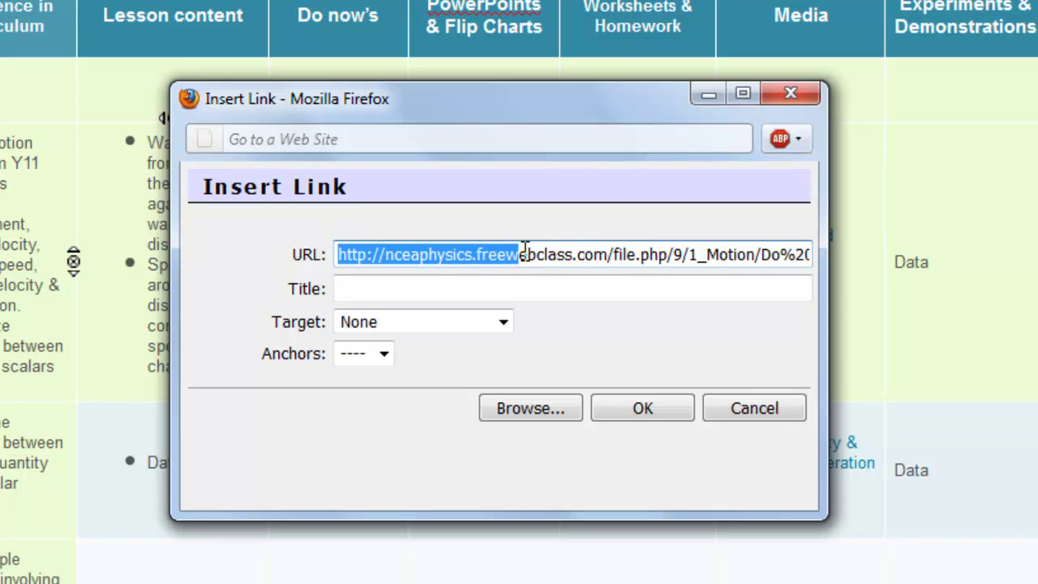
click(526, 250)
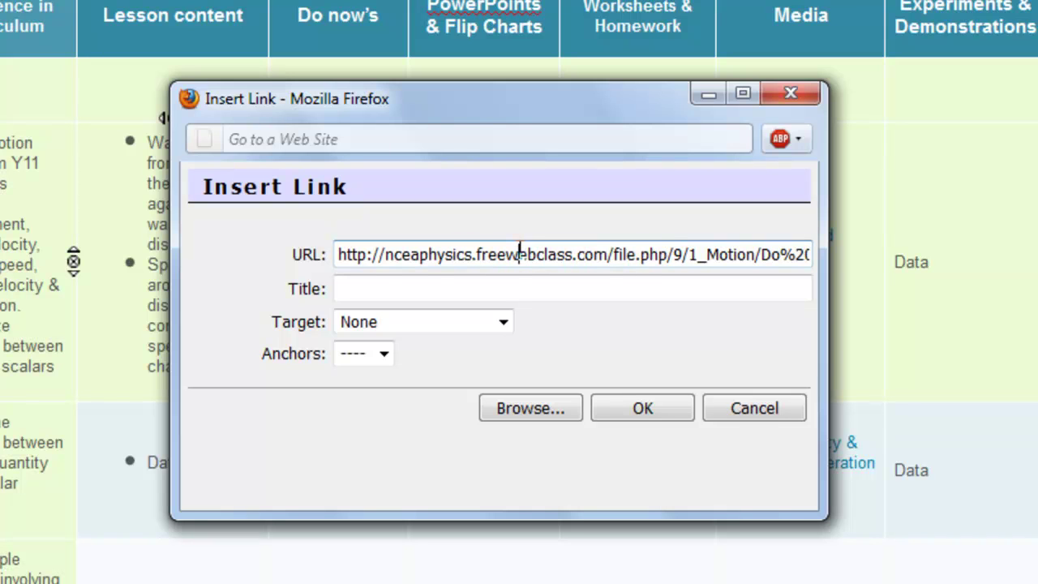
Enter a link title beginning "Do now asking what physical quanities are vectors and which are".
click(368, 284)
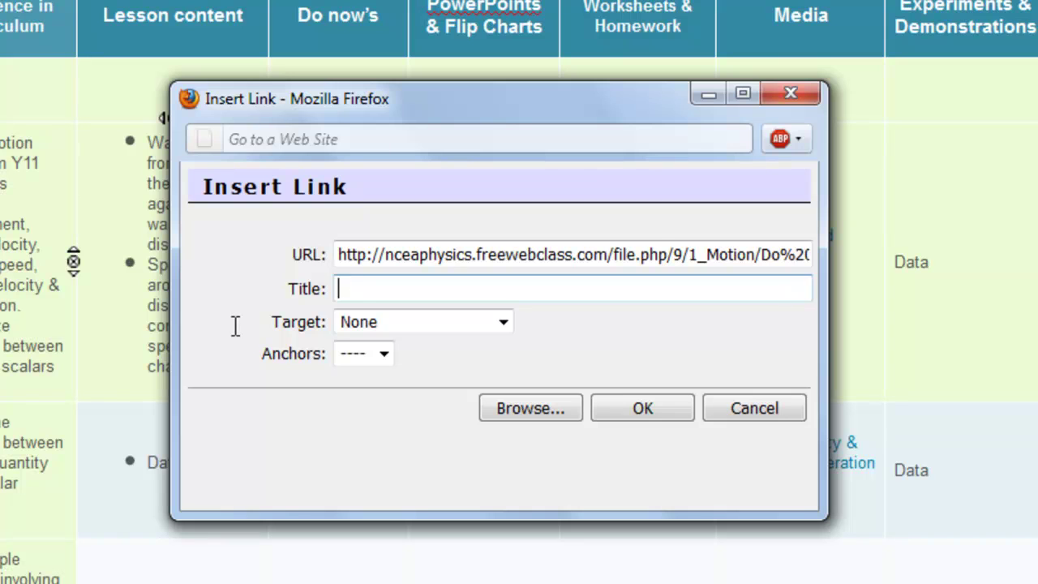
key(ctrl+v)
drag(386, 285, 312, 284)
click(346, 287)
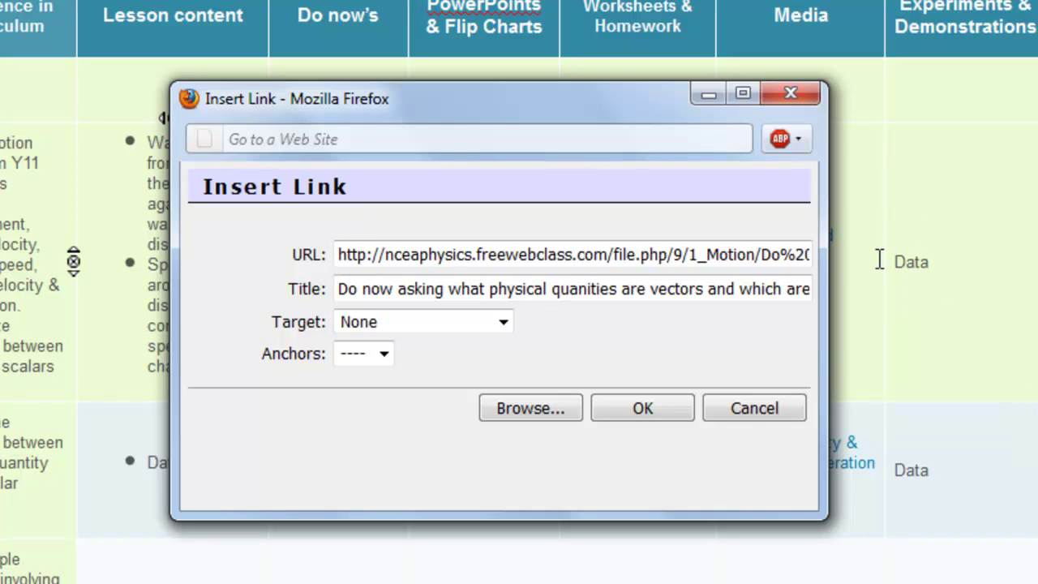
click(343, 289)
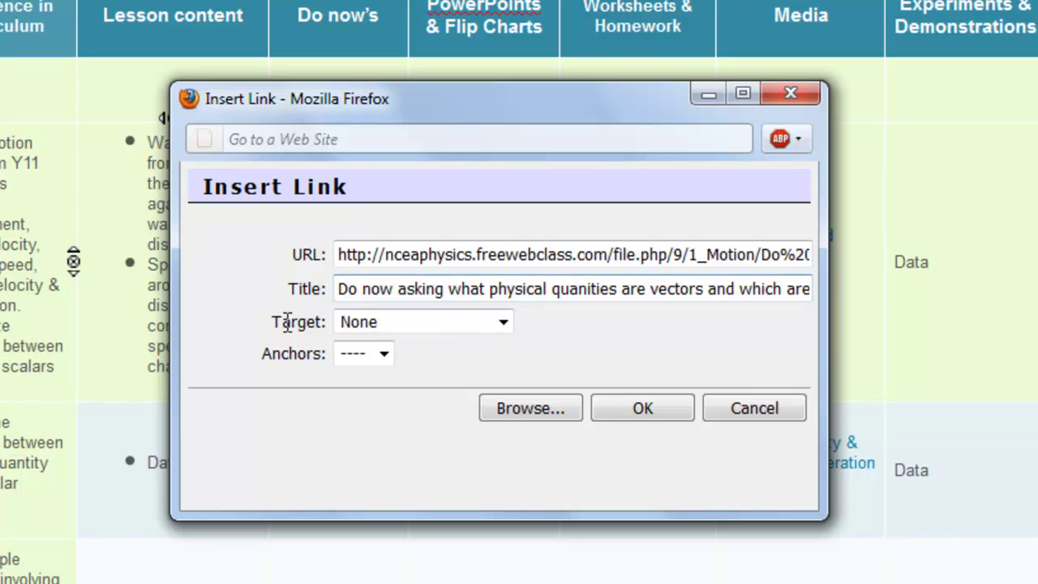
Set the link's target to New window and insert the link.
click(445, 322)
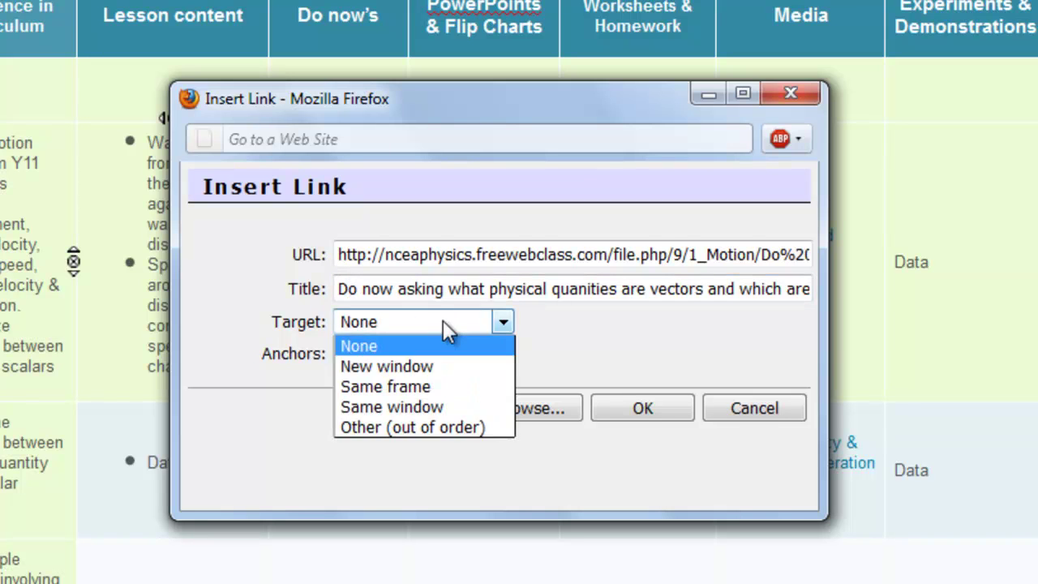
click(446, 369)
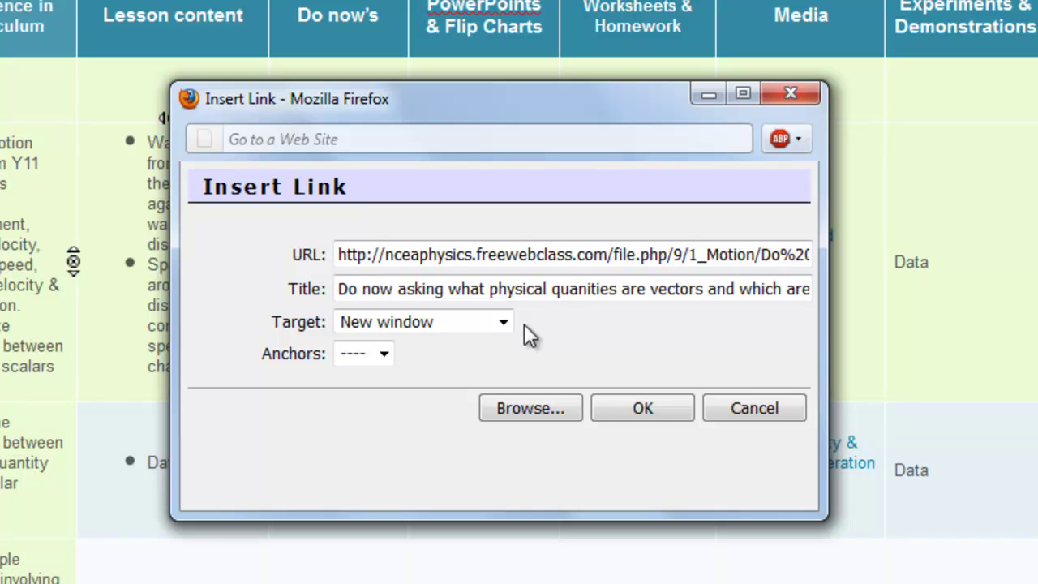
click(646, 406)
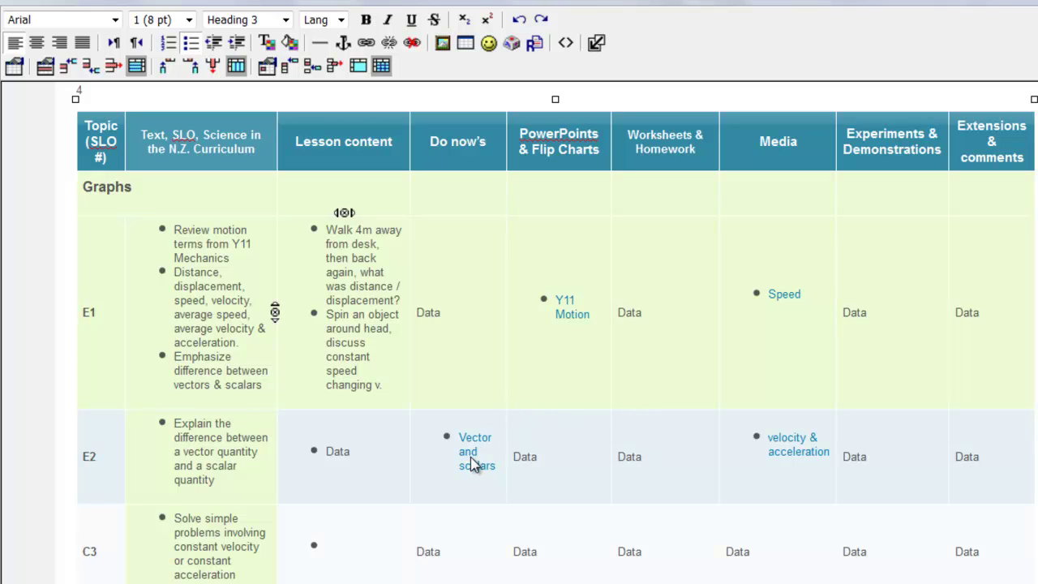
Close the enlarged editor and check row E2's Do now's link in the page's full text.
click(470, 397)
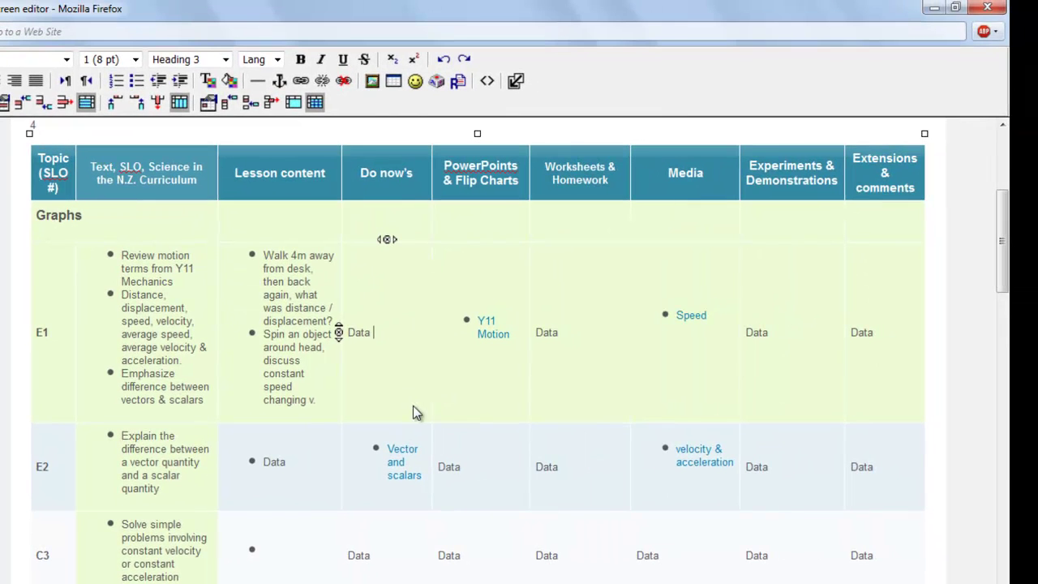
click(993, 7)
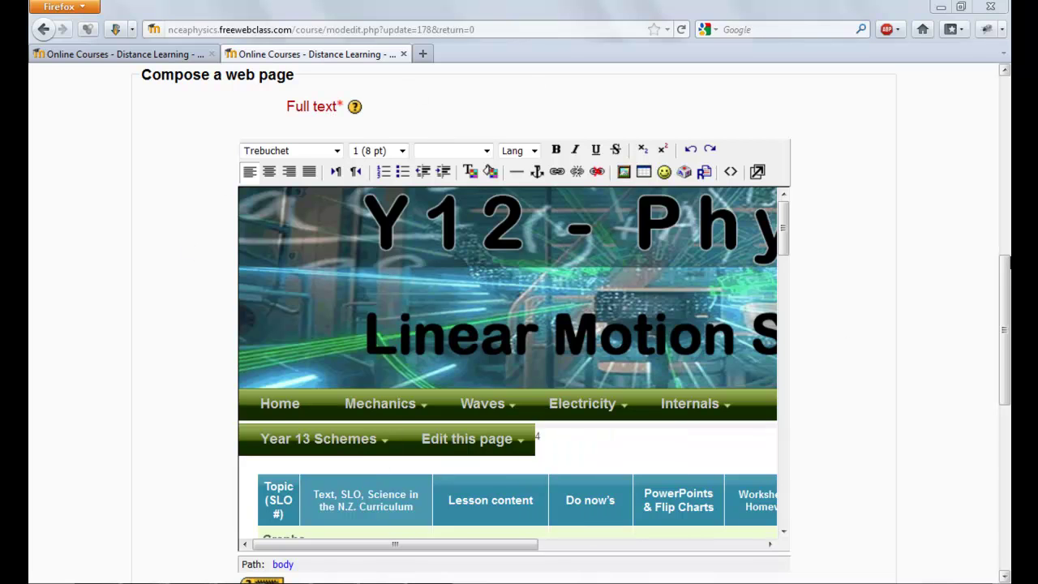
drag(1001, 280, 1001, 295)
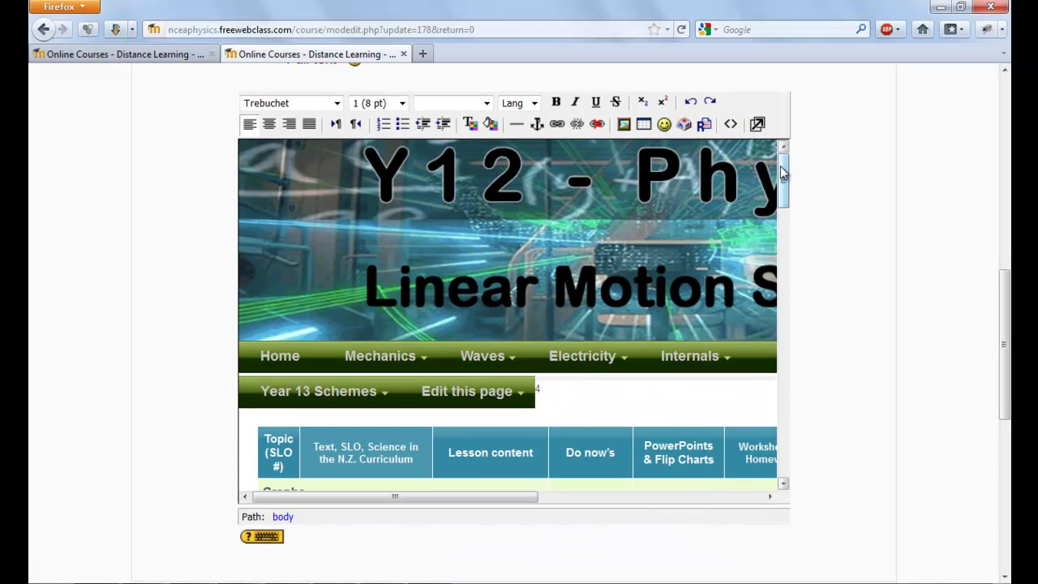
click(782, 235)
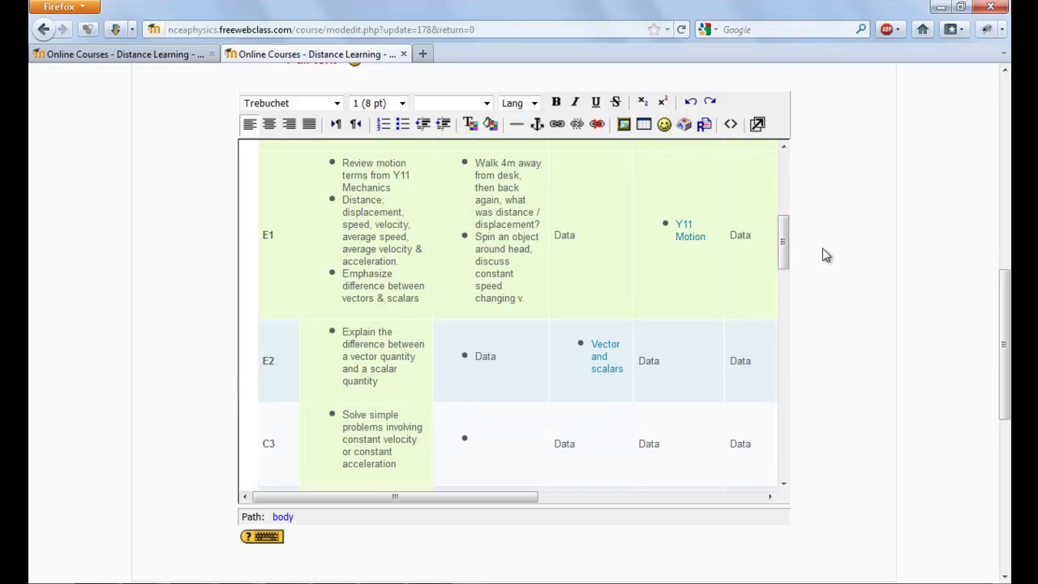
Save the edited Linear Motion scheme resource and display the resulting page.
drag(781, 245, 781, 182)
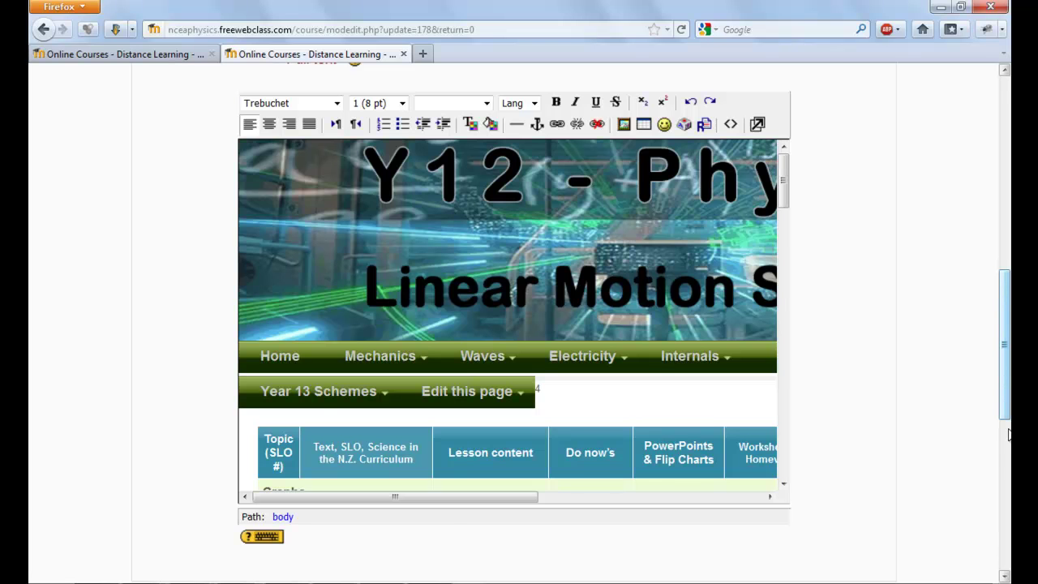
click(1004, 487)
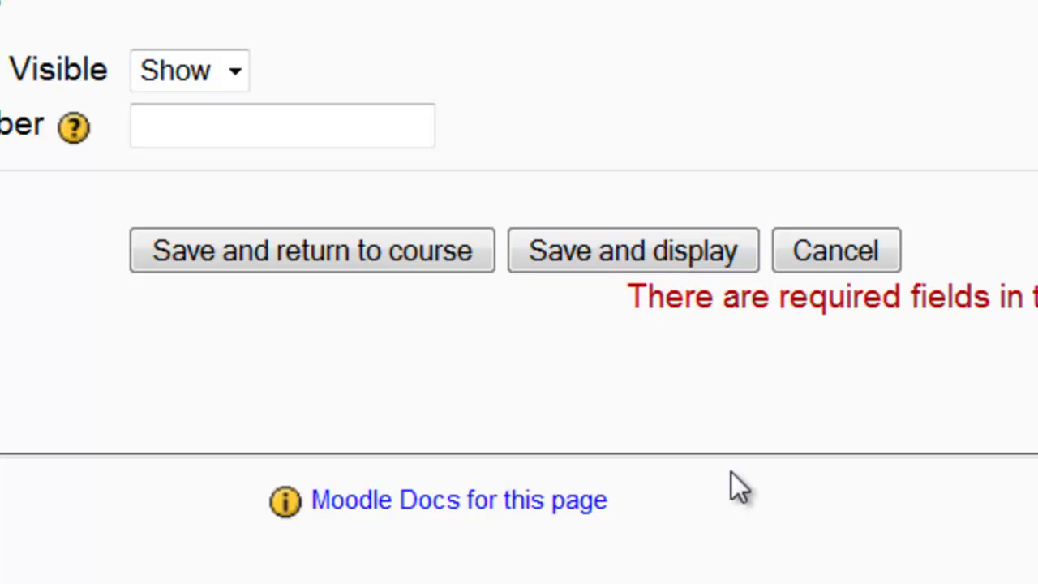
scroll(909, 329, up, 10)
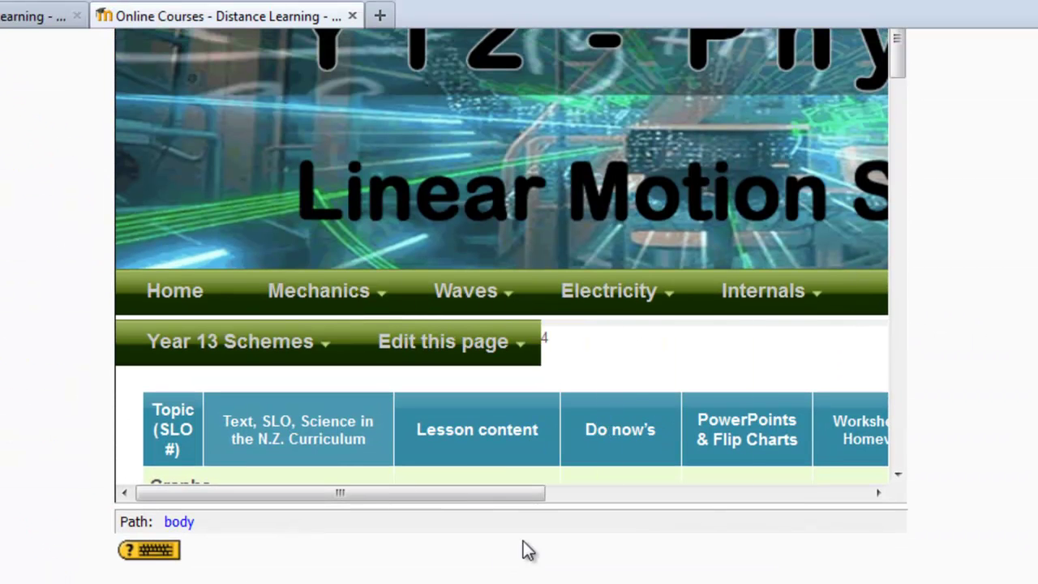
scroll(862, 491, down, 10)
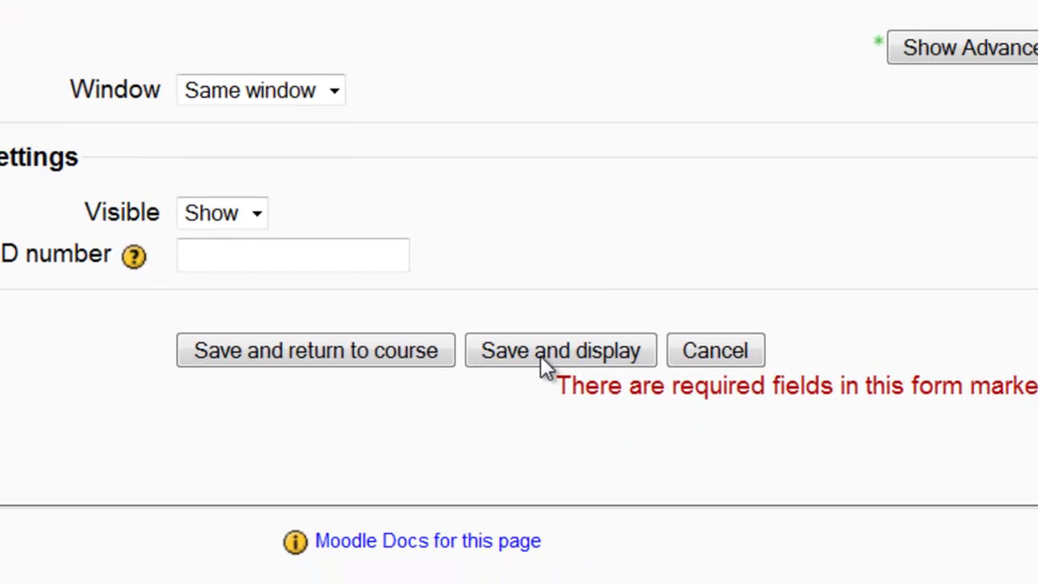
click(540, 354)
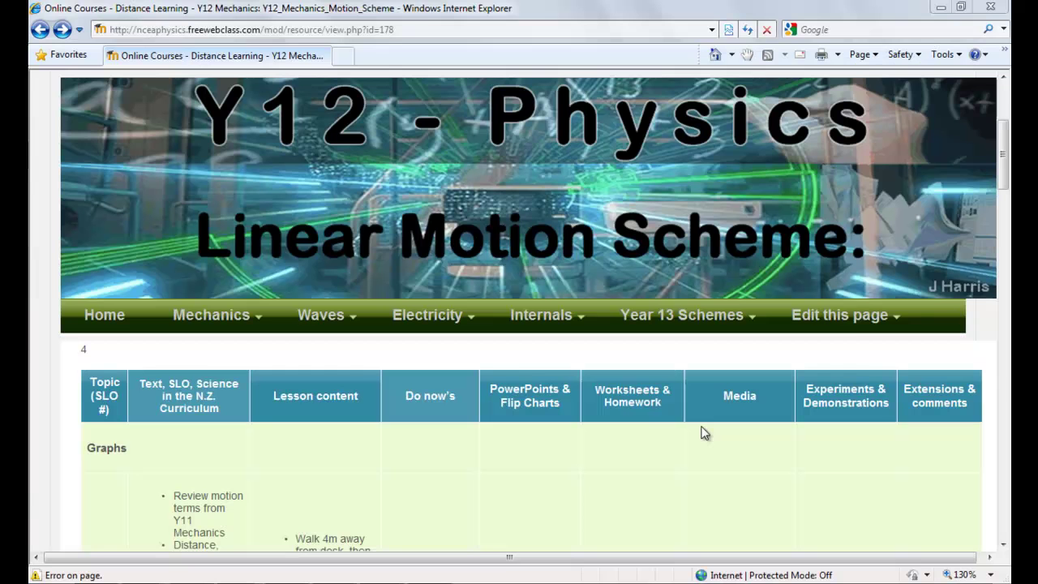
Test the Vector and scalars link in row E2's Do now's column, then cancel the file download.
drag(1006, 168, 1007, 225)
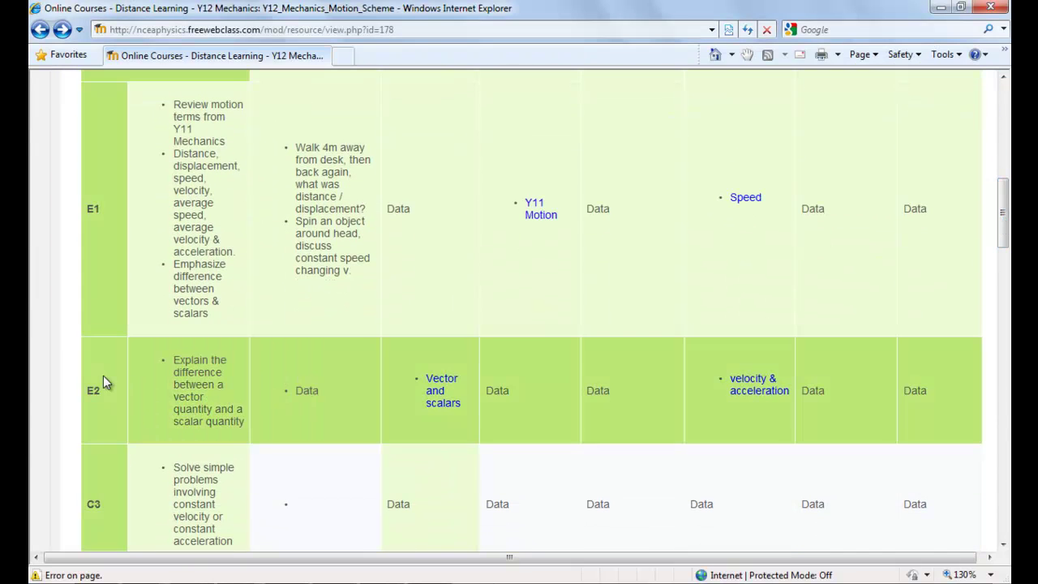
mouse_move(443, 404)
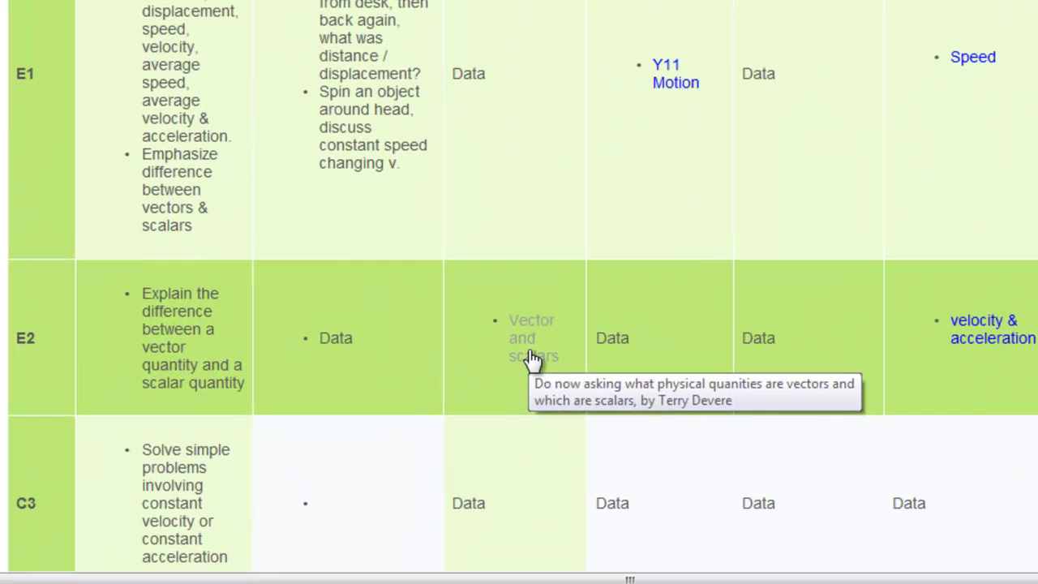
click(534, 357)
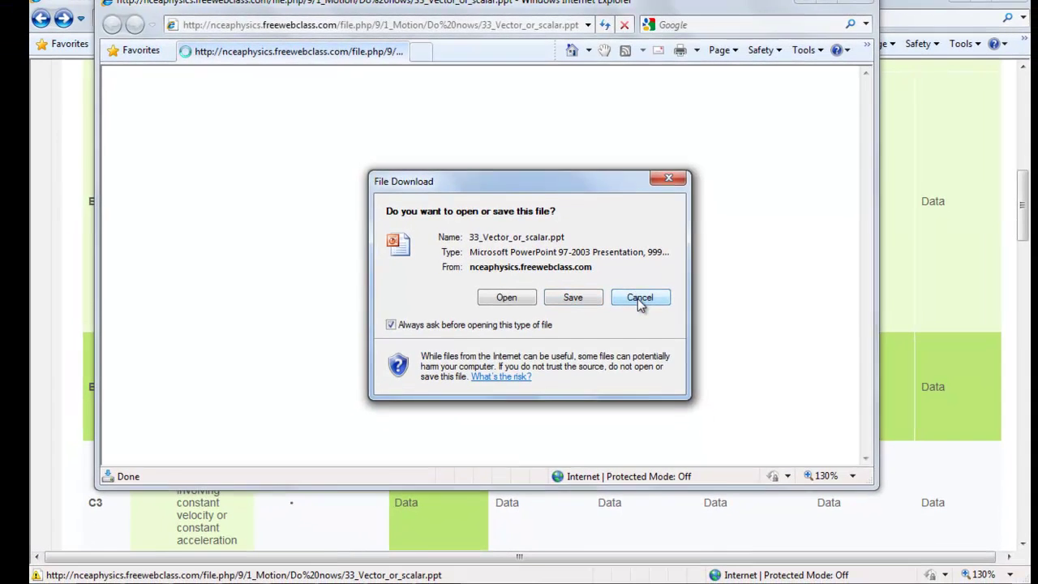
click(639, 297)
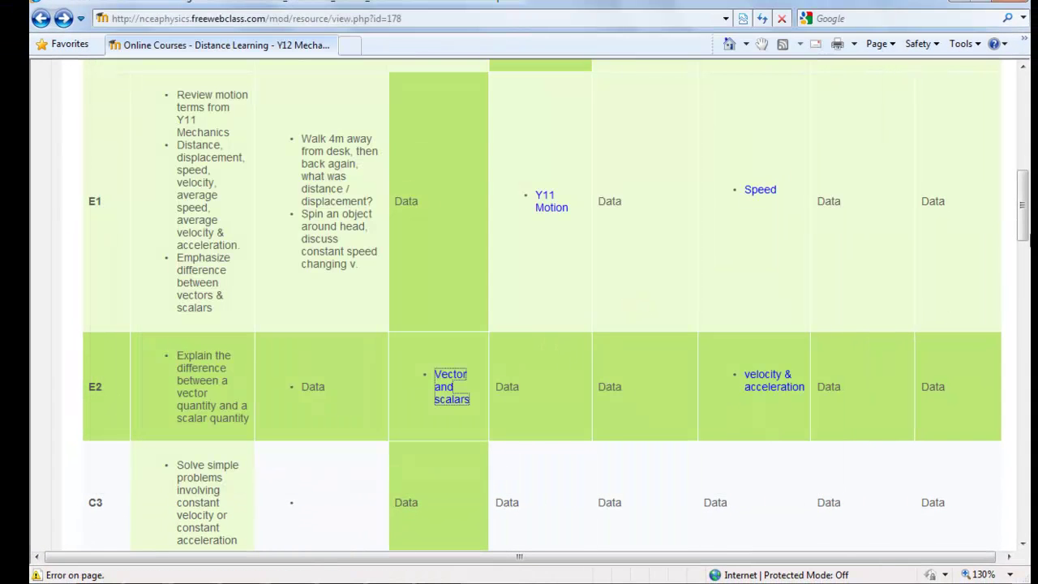
Go to the Y12 Mechanics main course page and examine the static file folders under Linear Motion and Forces.
scroll(750, 314, up, 3)
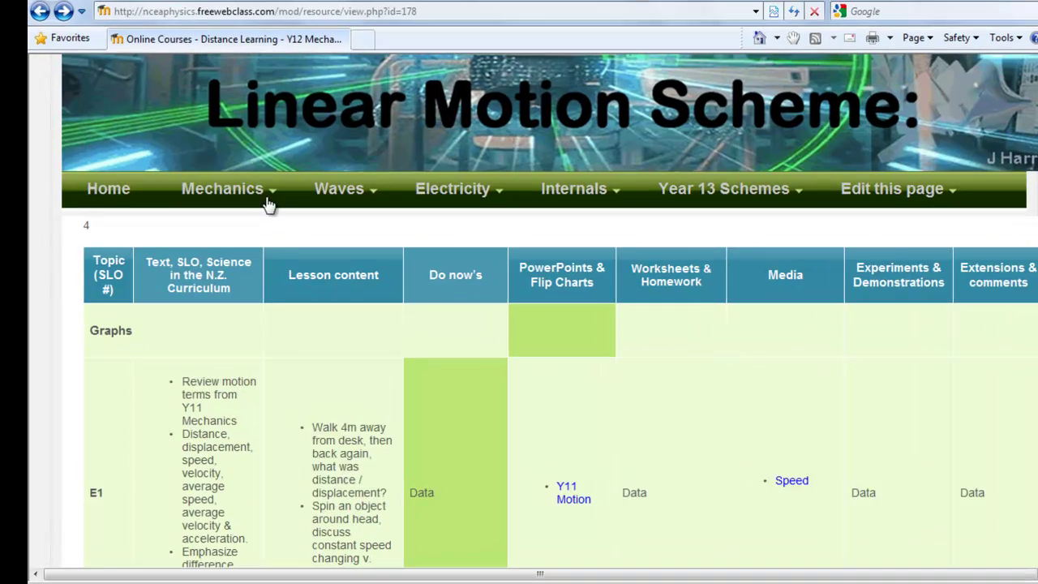
mouse_move(241, 188)
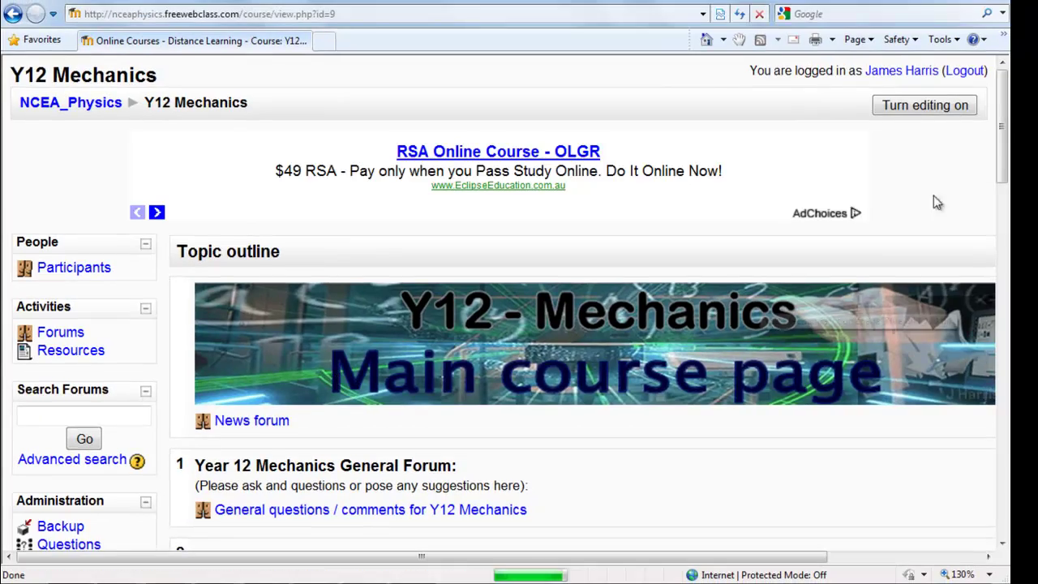
drag(1006, 143, 1009, 199)
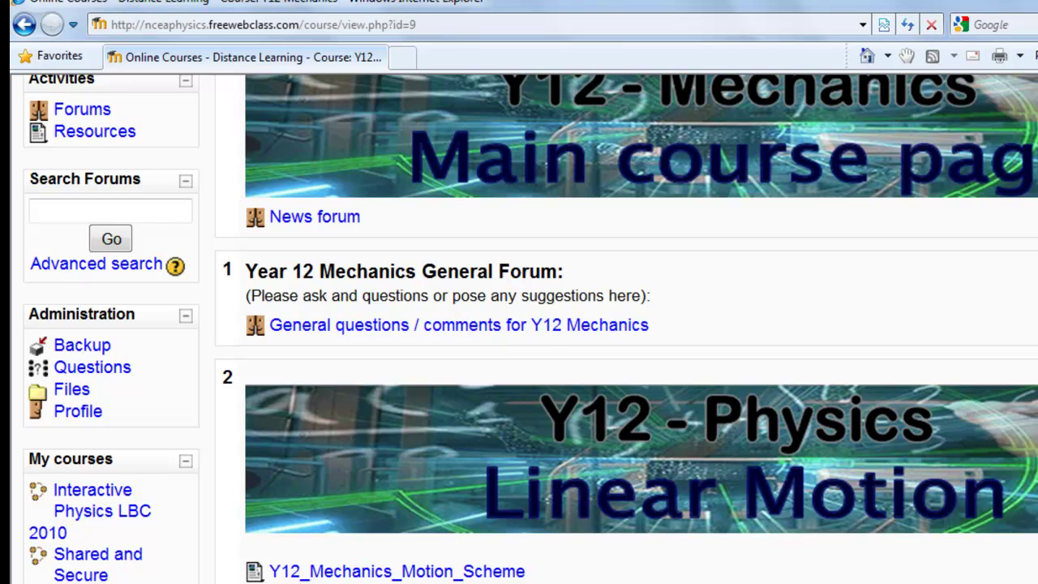
scroll(519, 324, down, 5)
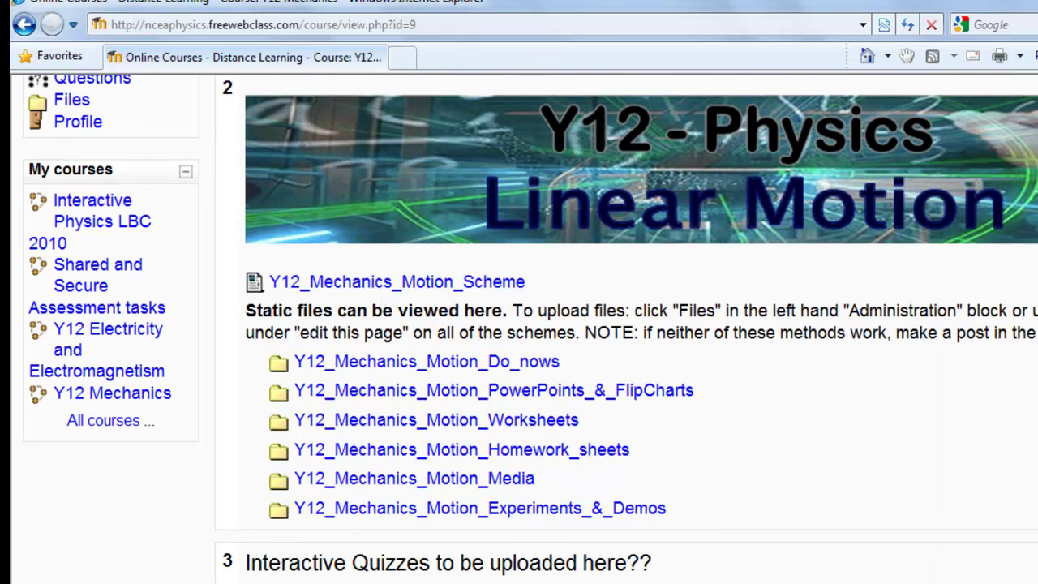
scroll(693, 428, down, 2)
scroll(694, 427, up, 1)
scroll(693, 427, down, 5)
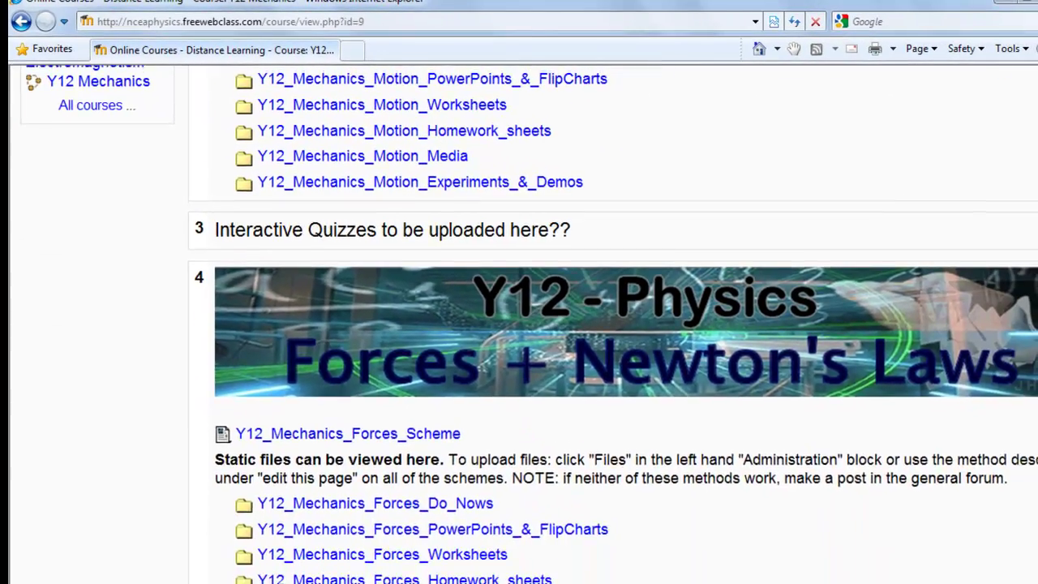
scroll(520, 324, up, 3)
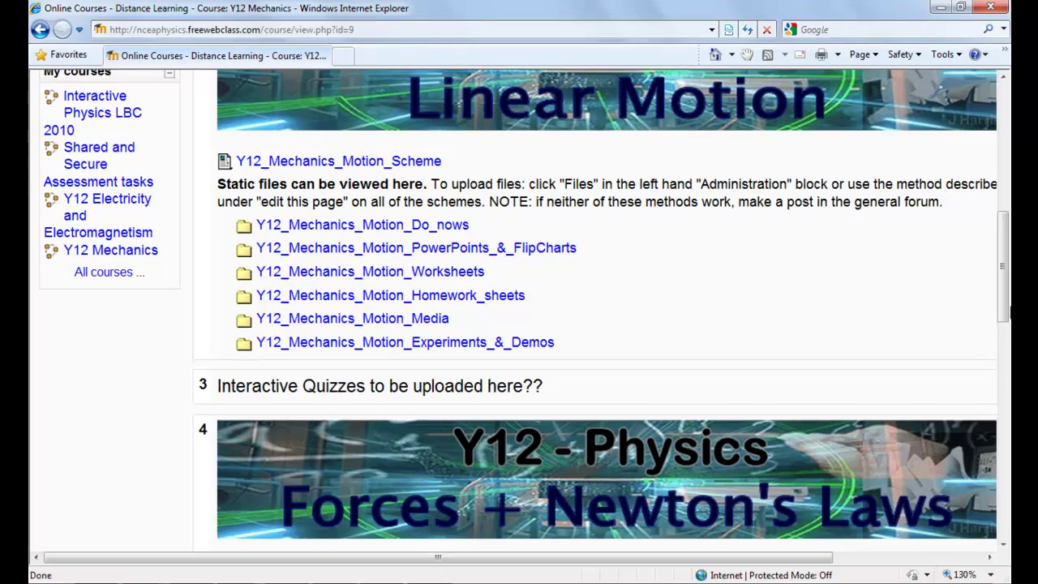
Open the 1_Motion folder in the Y12 Mechanics course files.
scroll(133, 236, up, 10)
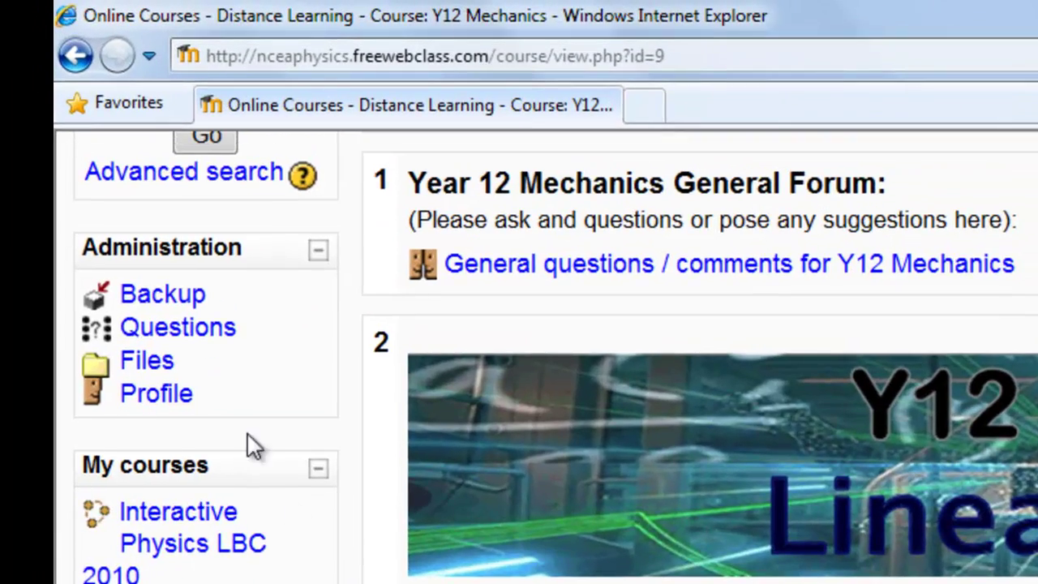
click(158, 365)
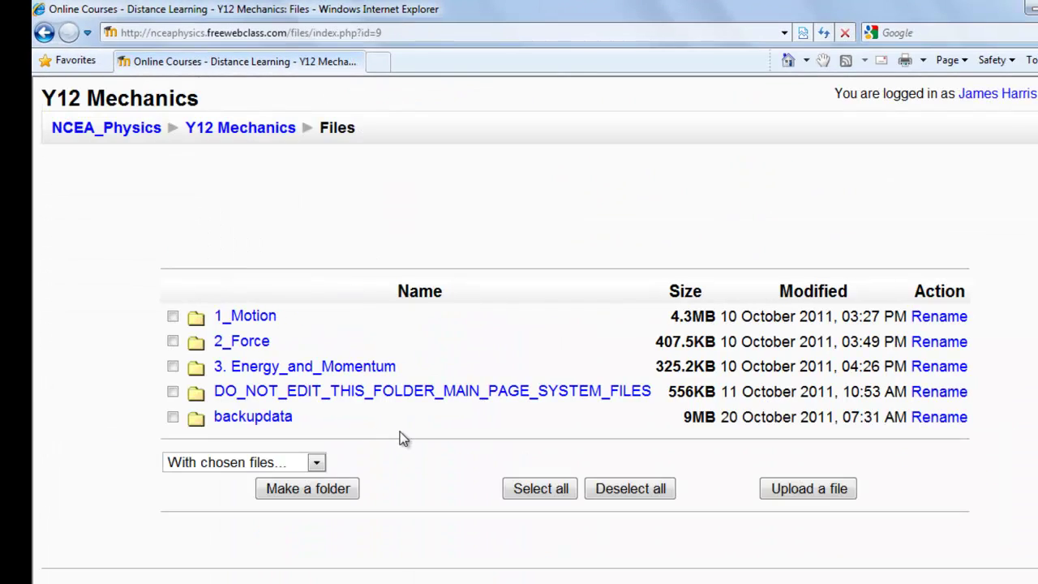
click(247, 322)
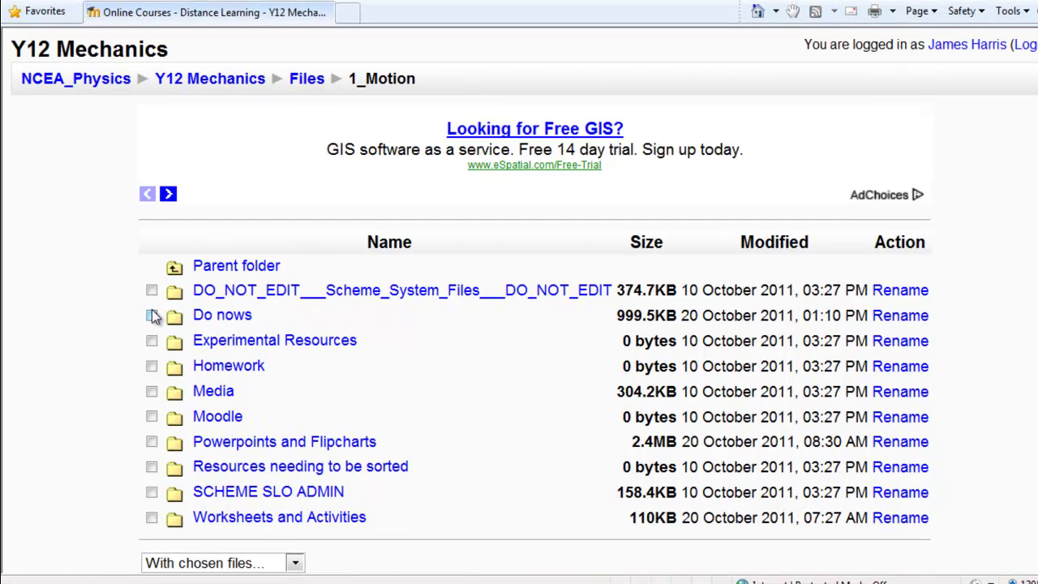
Mark the Do nows folder, examine the actions offered for chosen files, and unmark the folder without applying any.
click(153, 316)
scroll(430, 460, down, 3)
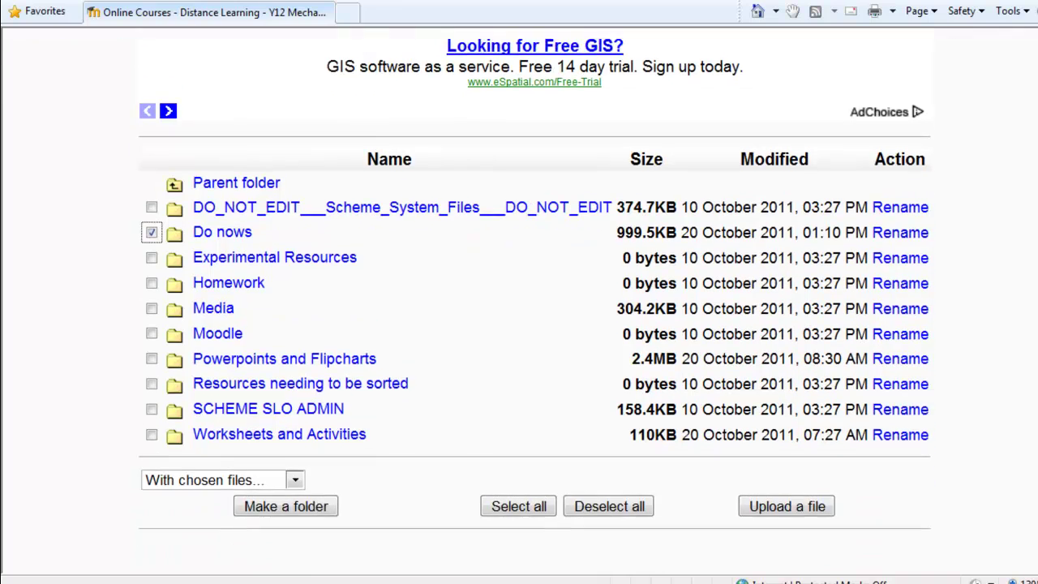
click(213, 455)
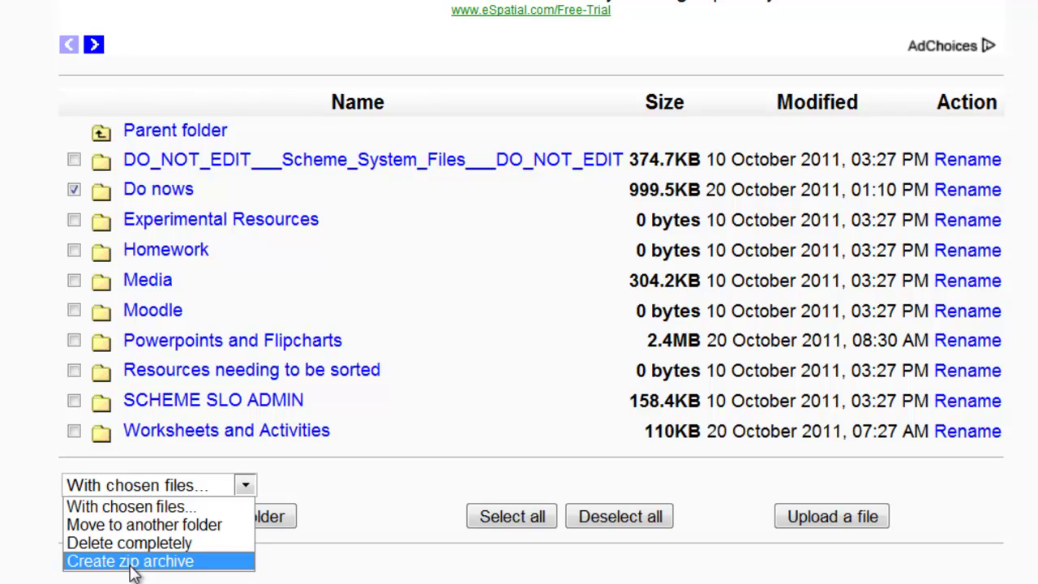
click(74, 189)
Open the Do nows folder to check for the uploaded 33_Vector_or_scalar.ppt, then return to the course's top-level files.
click(133, 199)
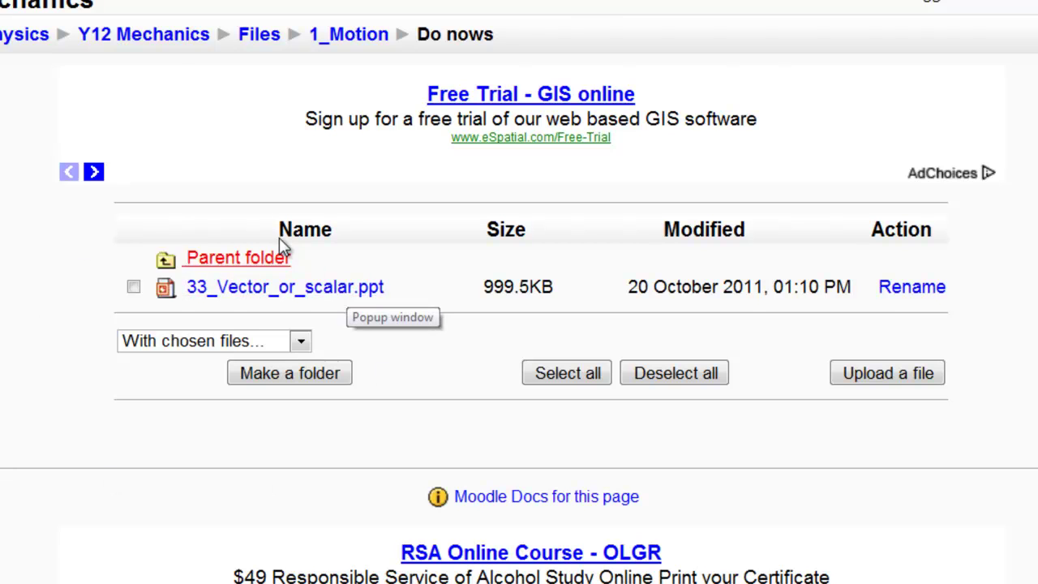
click(260, 35)
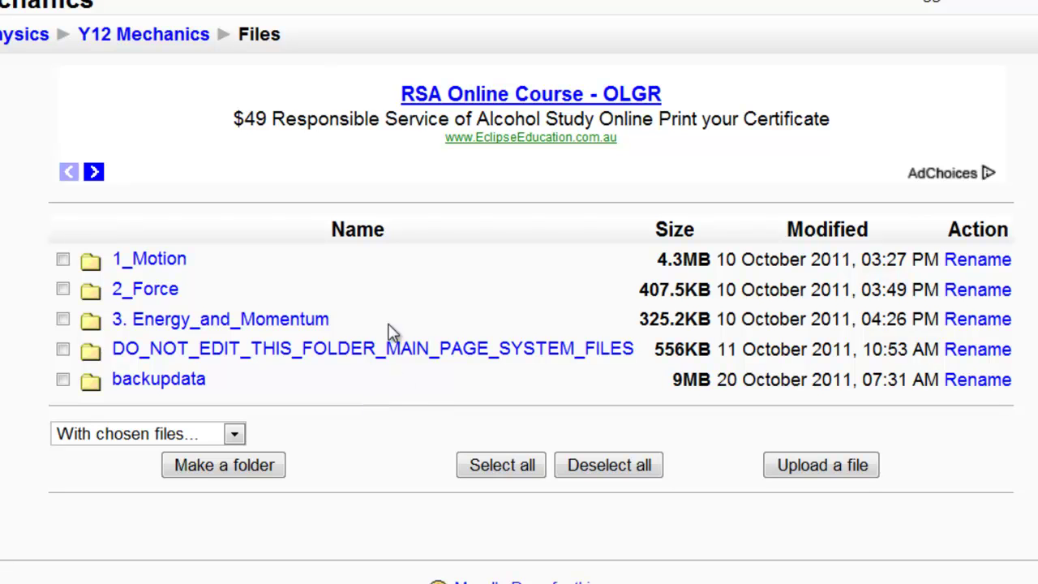
click(379, 363)
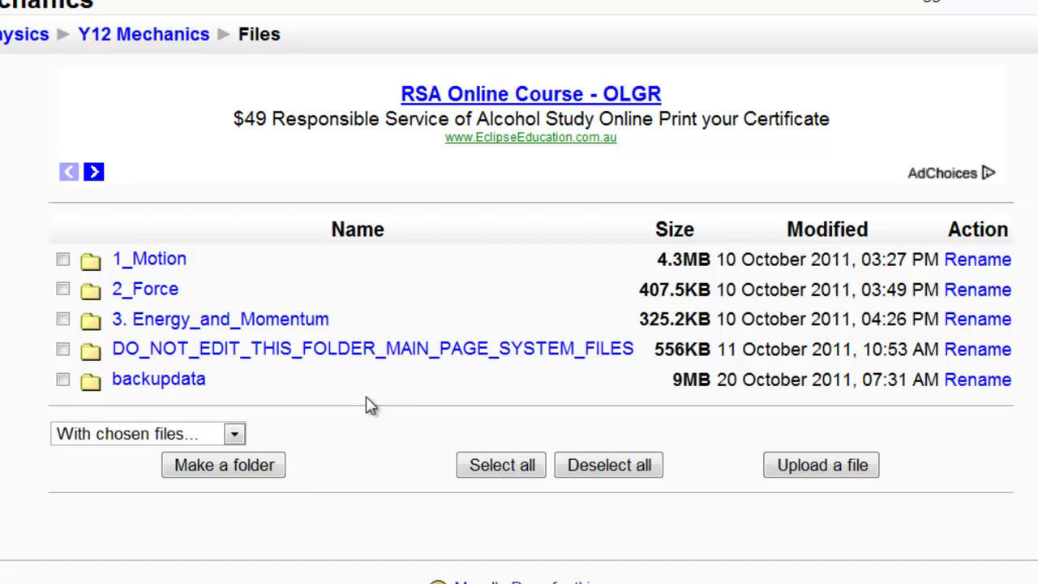